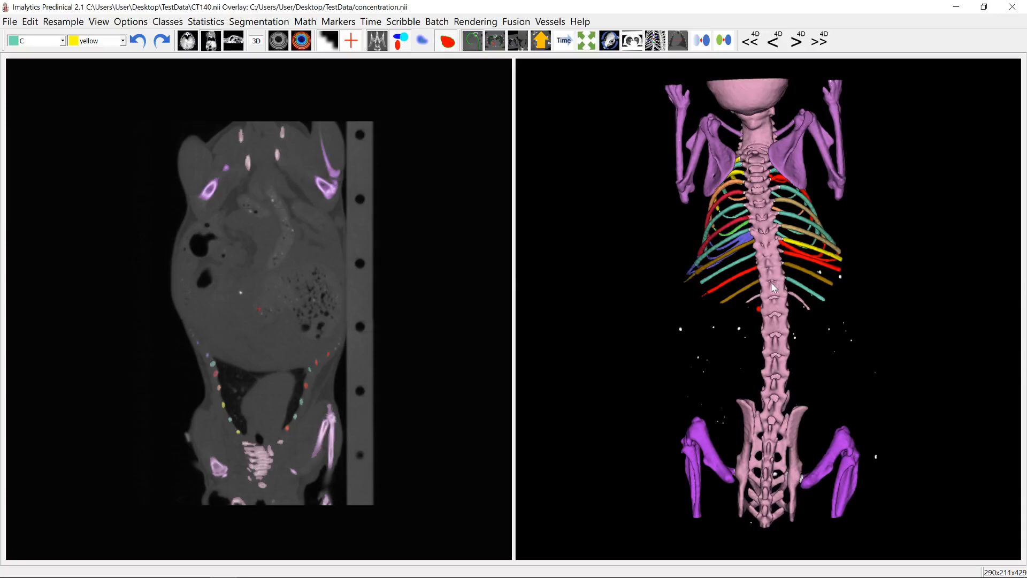
- Examine the segmented skeleton in 3D from the front and back, with the overlay shown and then hidden
{"action": "left_click_drag", "start_coordinate": [777, 317], "coordinate": [689, 259]}
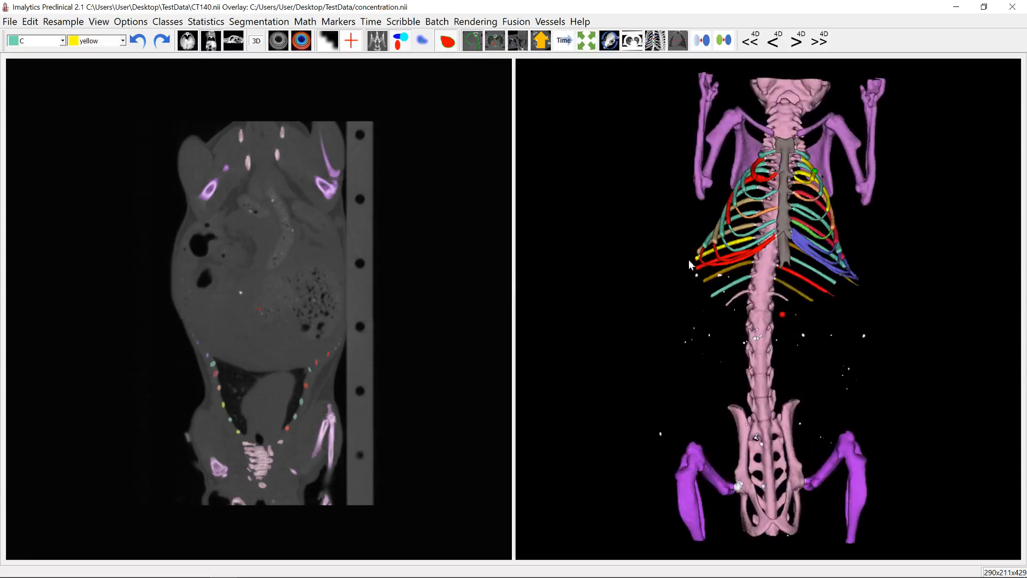
{"action": "left_click", "coordinate": [424, 42]}
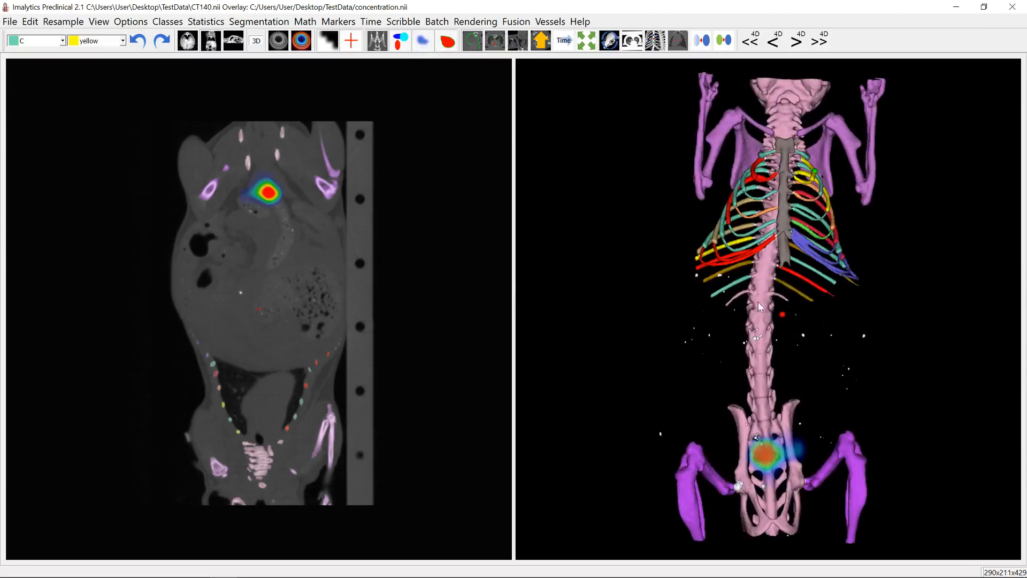
{"action": "left_click_drag", "start_coordinate": [759, 303], "coordinate": [788, 317]}
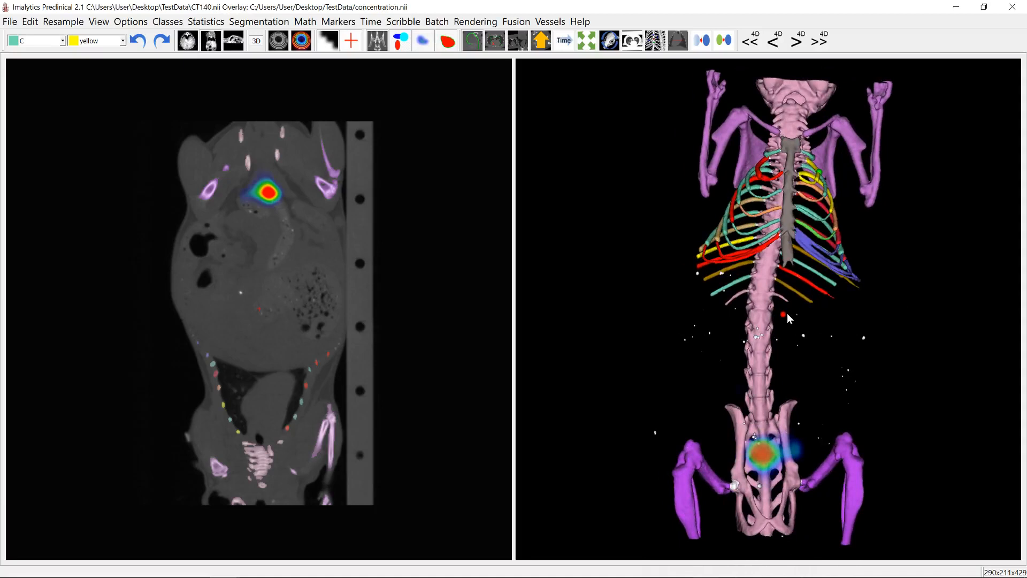
{"action": "left_click", "coordinate": [423, 43]}
{"action": "left_click_drag", "start_coordinate": [867, 330], "coordinate": [641, 289]}
{"action": "left_click_drag", "start_coordinate": [815, 297], "coordinate": [751, 368]}
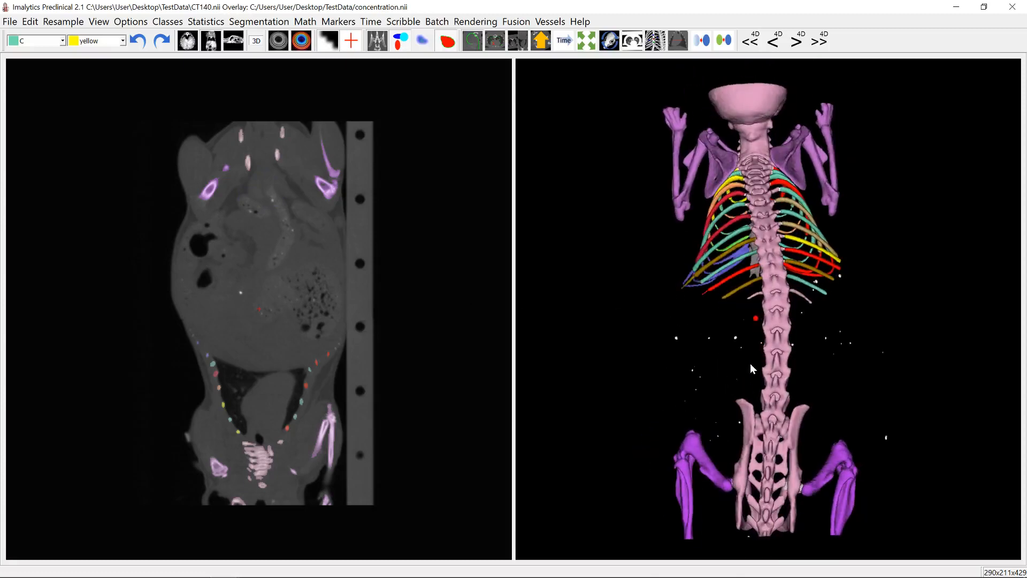
{"action": "left_click_drag", "start_coordinate": [831, 311], "coordinate": [841, 339]}
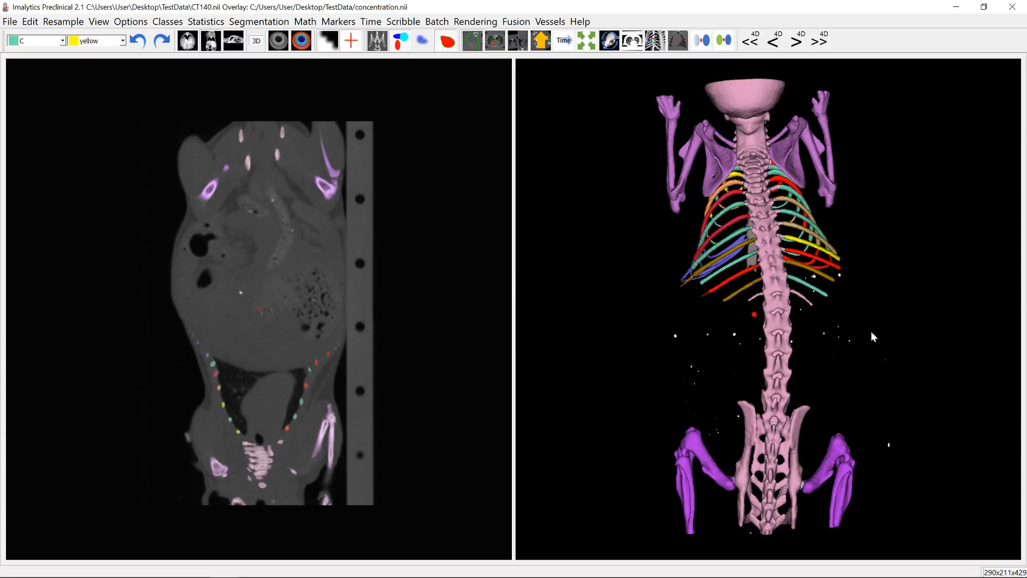
{"action": "left_click_drag", "start_coordinate": [801, 342], "coordinate": [750, 321]}
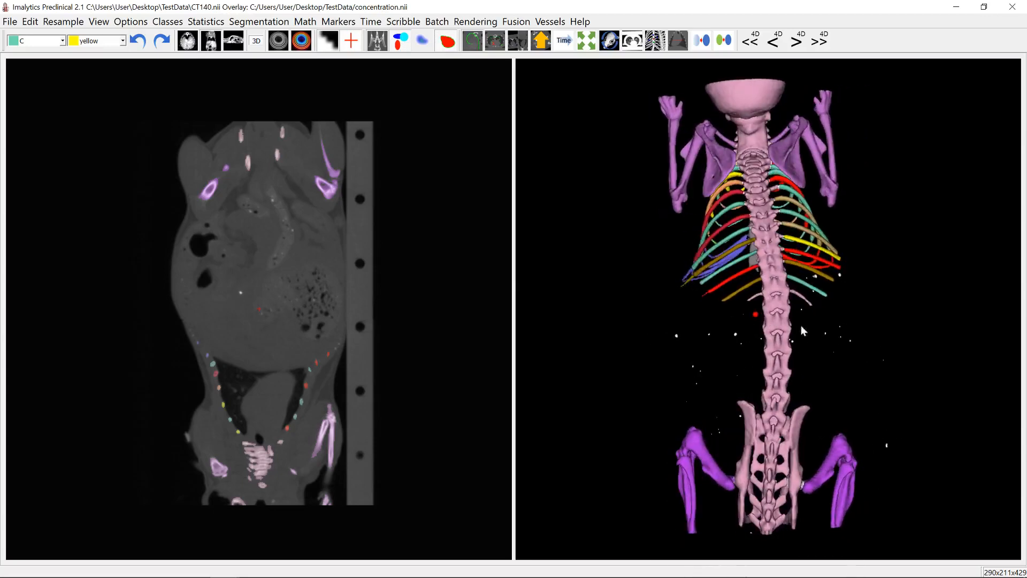
- Close the current segmentation and discard its unsaved changes
{"action": "left_click", "coordinate": [12, 22]}
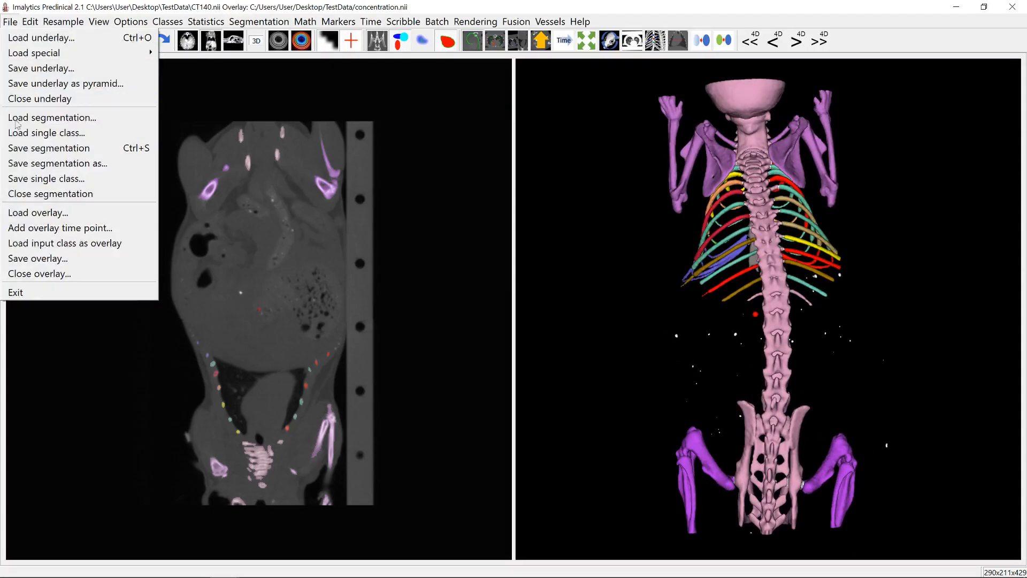
{"action": "left_click", "coordinate": [38, 195]}
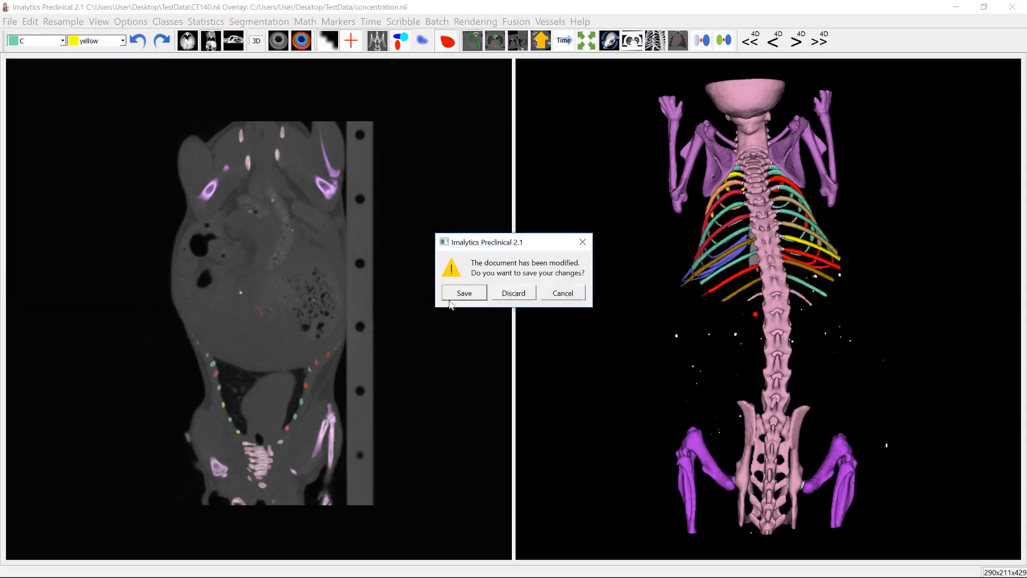
{"action": "left_click", "coordinate": [511, 294]}
{"action": "left_click_drag", "start_coordinate": [813, 338], "coordinate": [768, 301]}
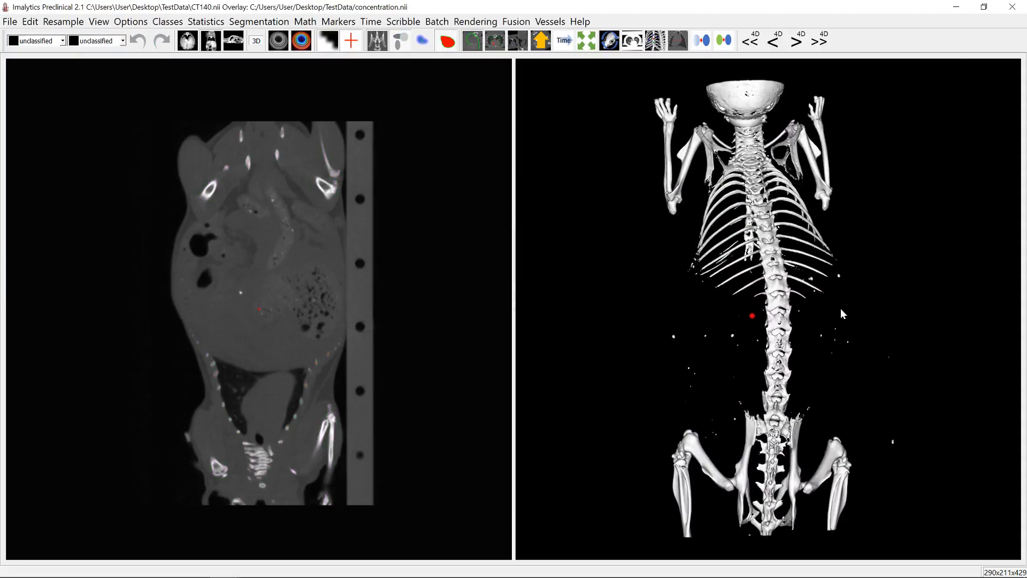
- Set the CT underlay's intensity window to a minimum of 0 and a maximum of 2926.1
{"action": "left_click", "coordinate": [279, 41]}
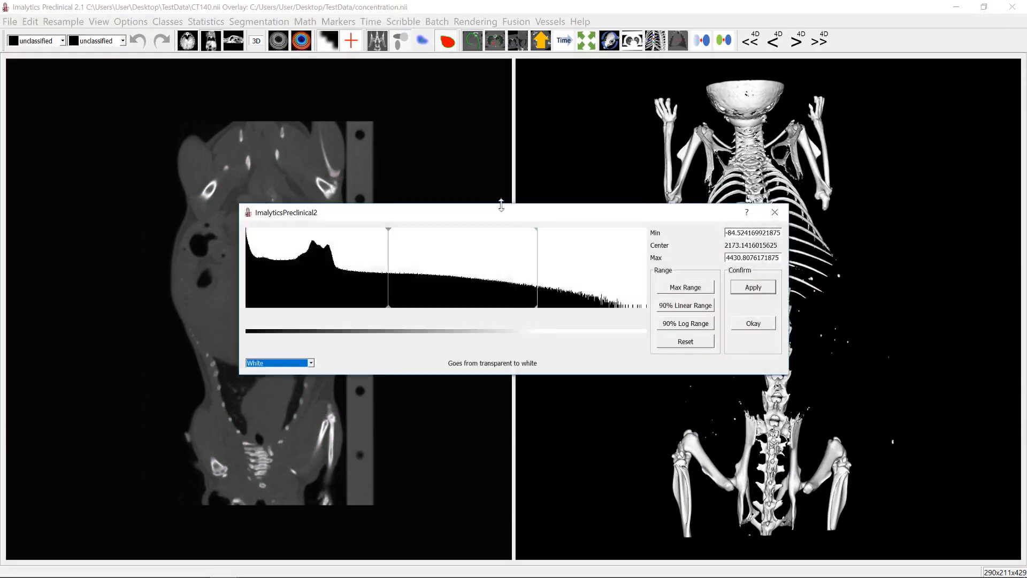
{"action": "left_click_drag", "start_coordinate": [389, 233], "coordinate": [342, 236]}
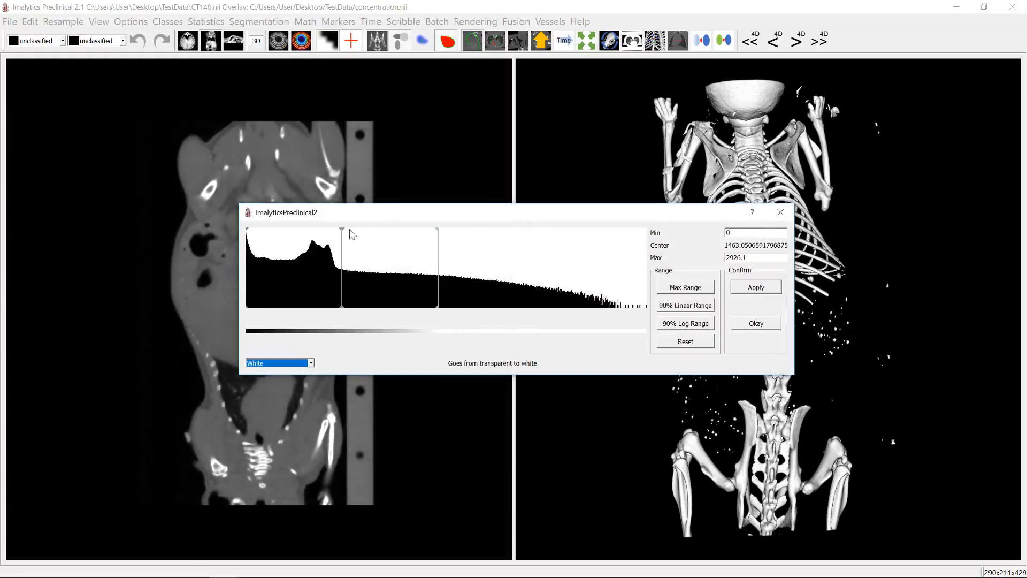
{"action": "left_click", "coordinate": [780, 212]}
- Add a new segmentation class named Bone
{"action": "right_click", "coordinate": [768, 234]}
{"action": "left_click", "coordinate": [786, 237]}
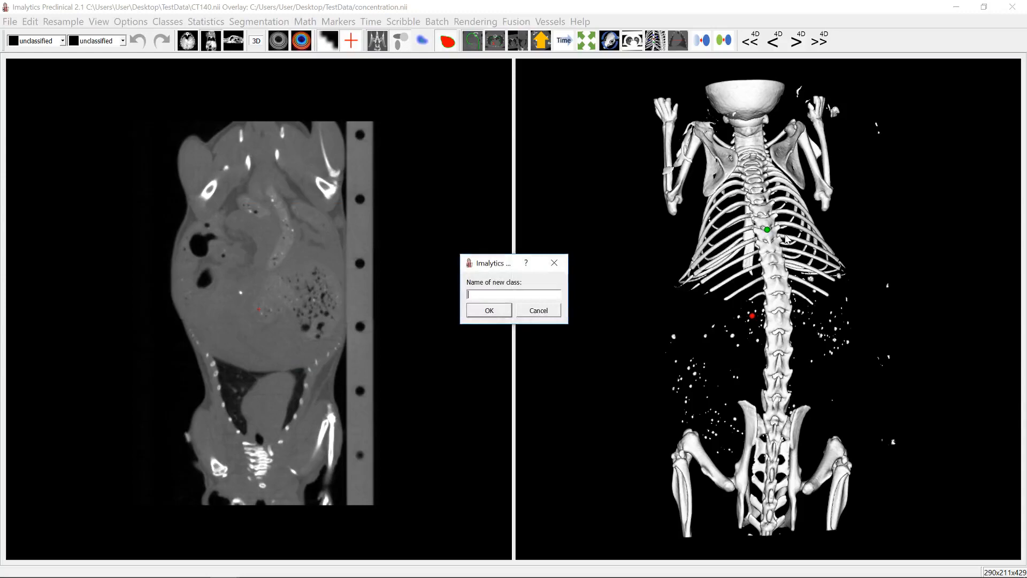
{"action": "key", "text": "Return"}
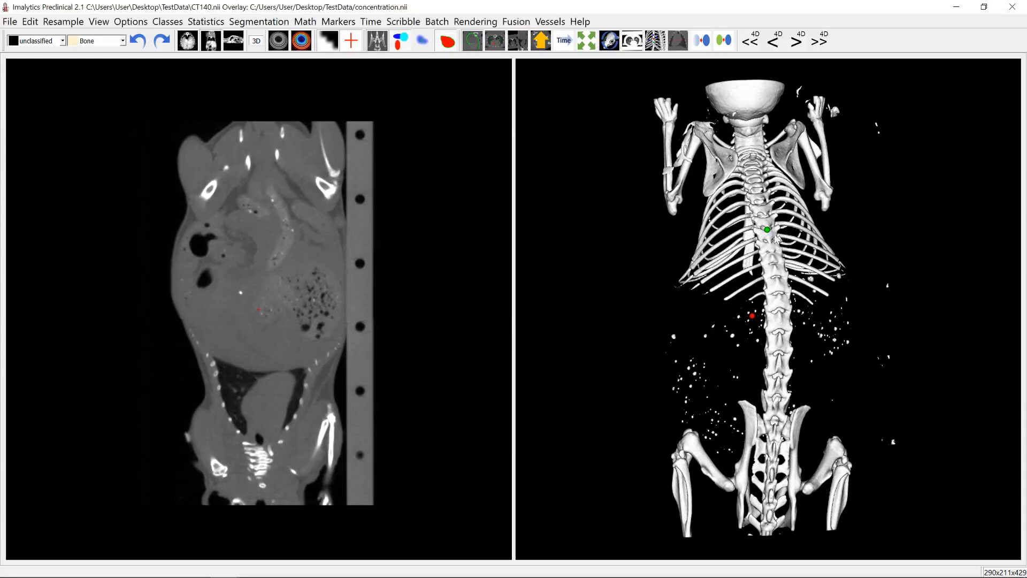
- Threshold the CT above center into the Bone class, and hide the underlay so only the segmentation shows
{"action": "right_click", "coordinate": [767, 242]}
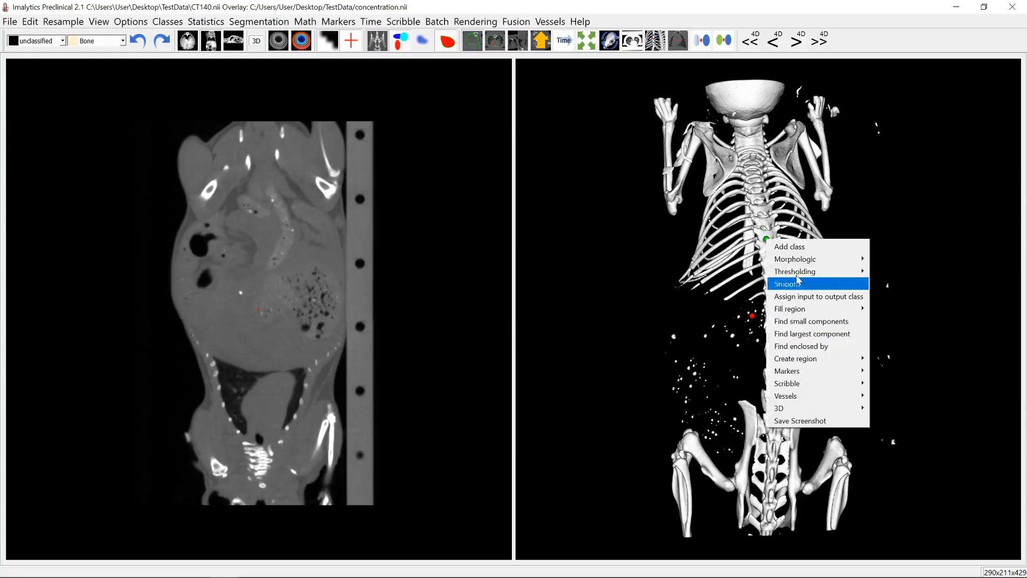
{"action": "mouse_move", "coordinate": [809, 271]}
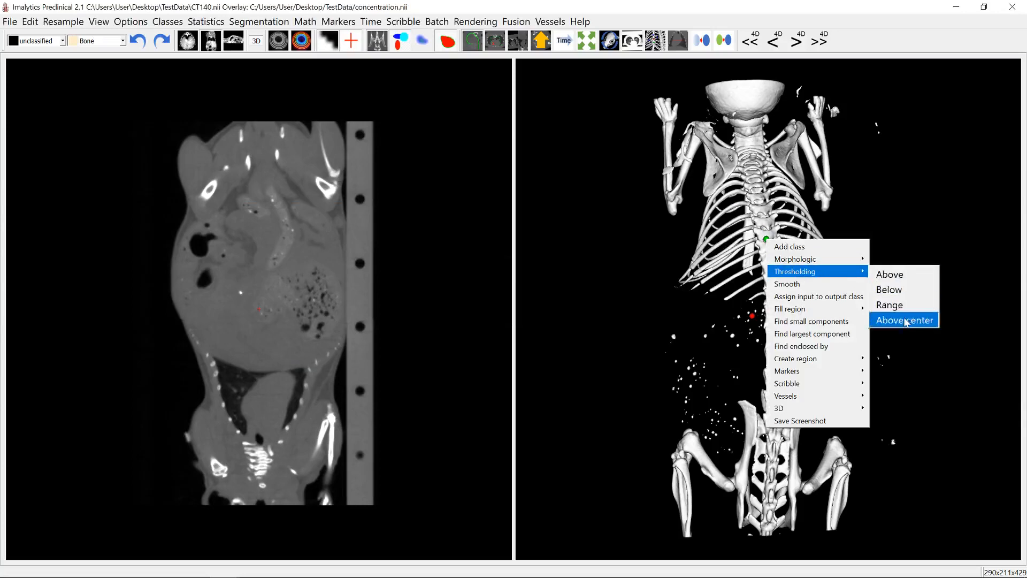
{"action": "left_click", "coordinate": [912, 319]}
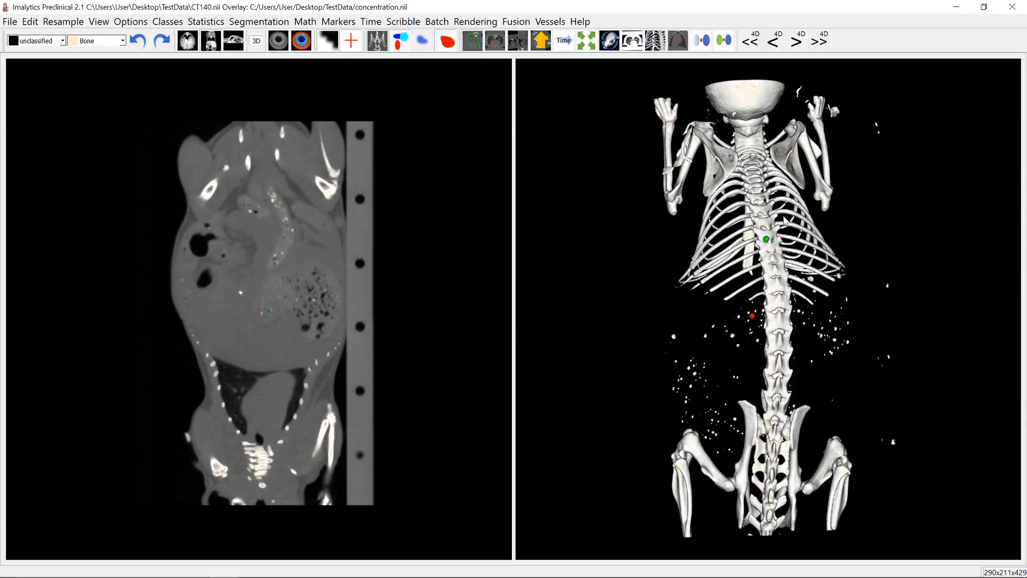
{"action": "left_click", "coordinate": [373, 46]}
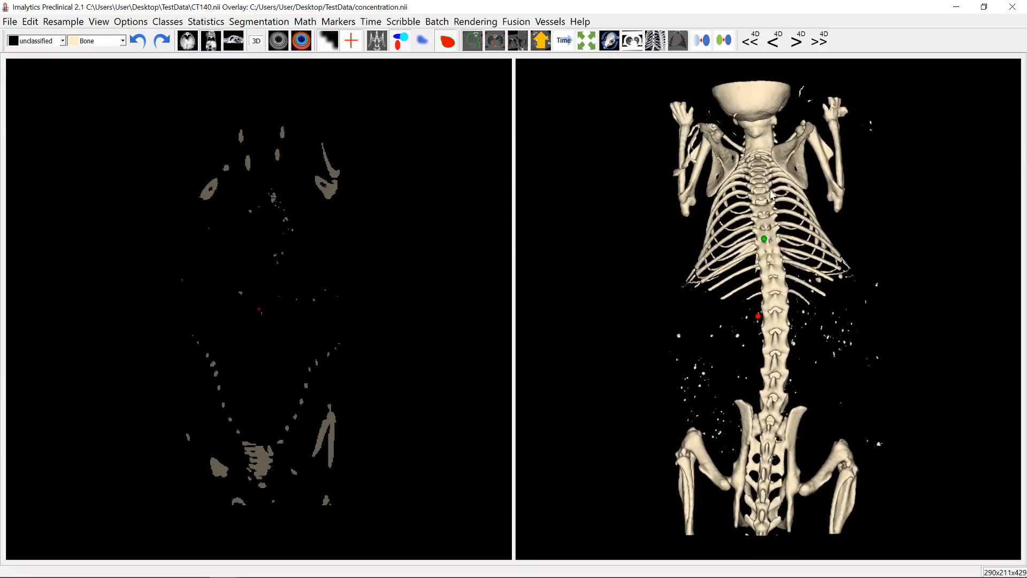
- Add a class named Arm and assign the right-hand arm and shoulder blade to it with an unlimited region fill from Bone
{"action": "right_click", "coordinate": [790, 173]}
{"action": "left_click", "coordinate": [810, 174]}
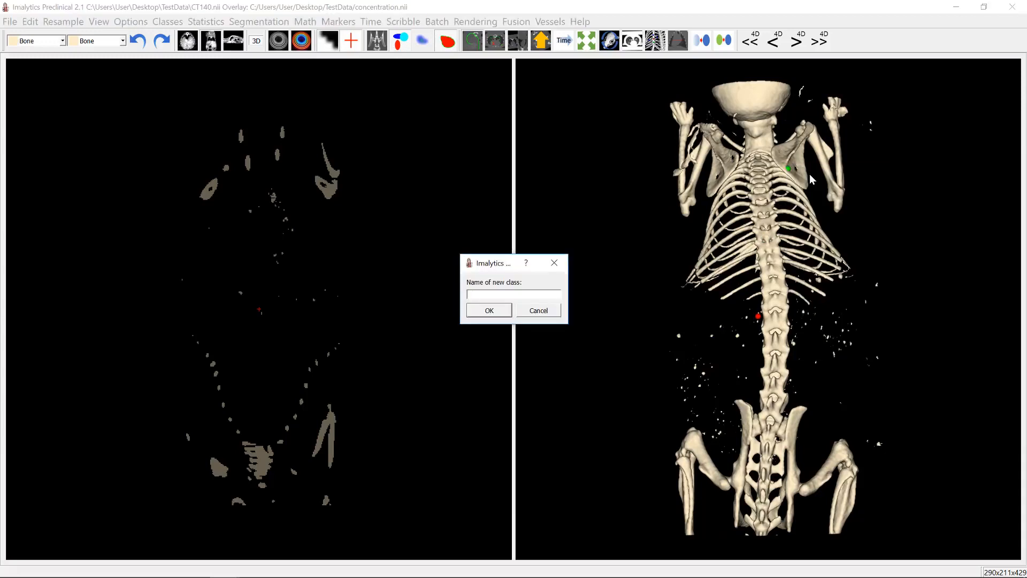
{"action": "key", "text": "Return"}
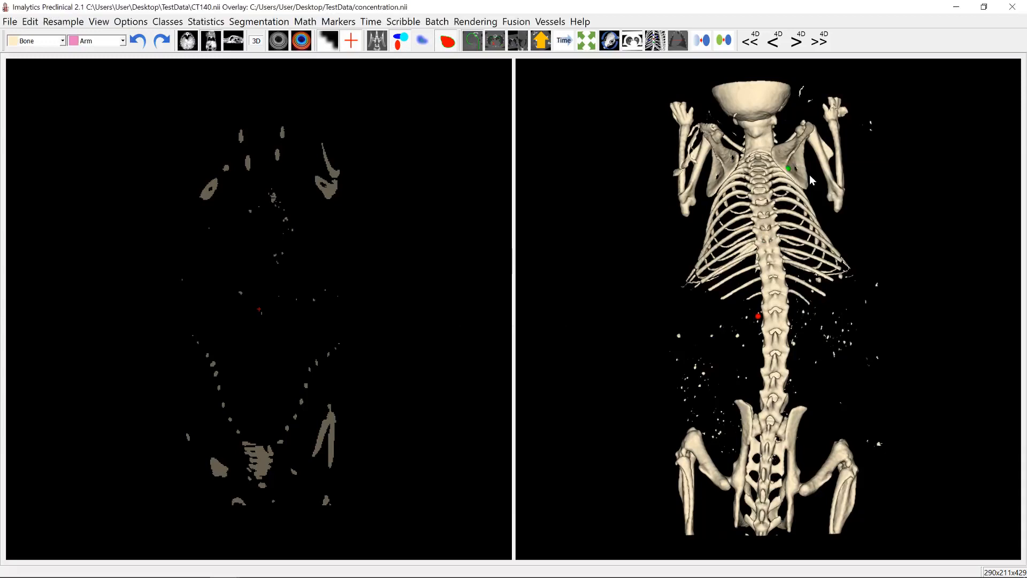
{"action": "right_click", "coordinate": [787, 158]}
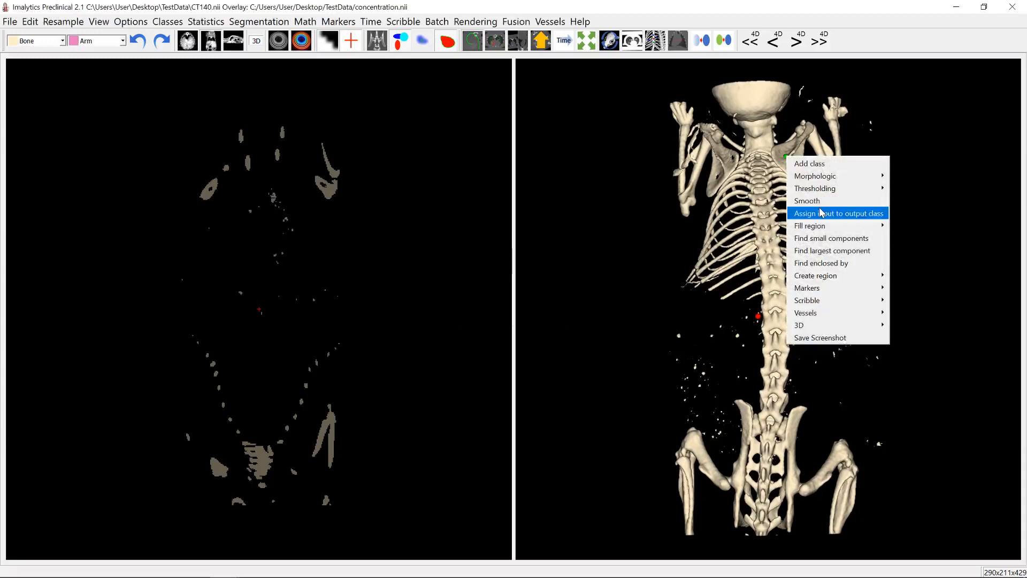
{"action": "mouse_move", "coordinate": [818, 227]}
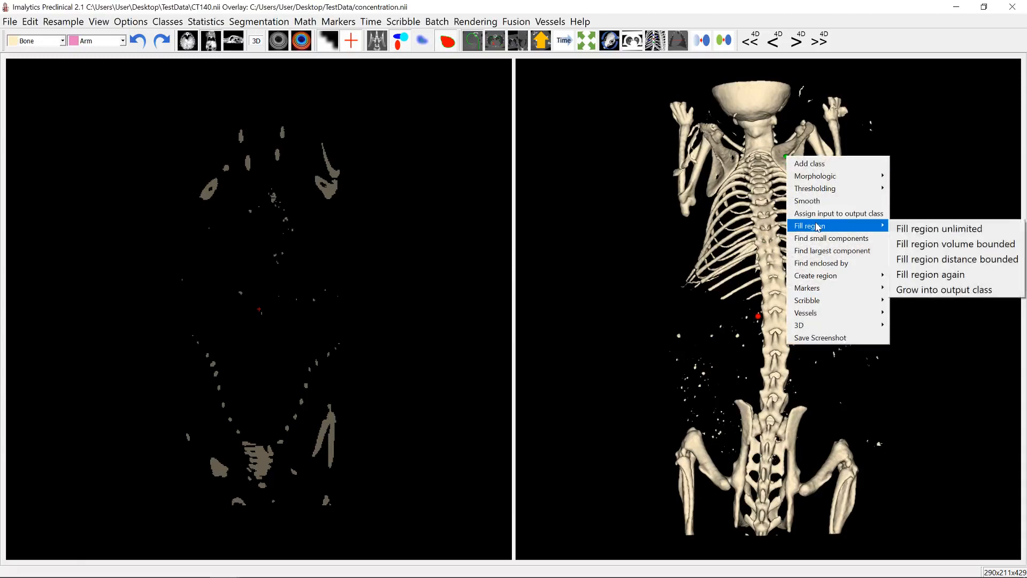
{"action": "left_click", "coordinate": [928, 230]}
- Assign the opposite arm and shoulder blade to the Arm class with an unlimited region fill
{"action": "left_click_drag", "start_coordinate": [926, 229], "coordinate": [742, 183]}
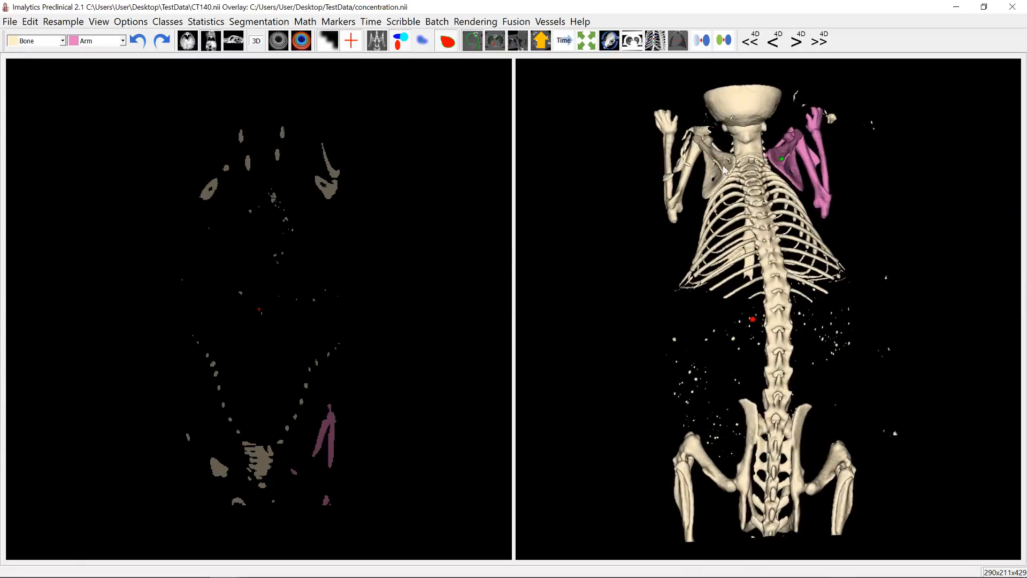
{"action": "right_click", "coordinate": [724, 170]}
{"action": "mouse_move", "coordinate": [766, 233]}
{"action": "left_click", "coordinate": [833, 232]}
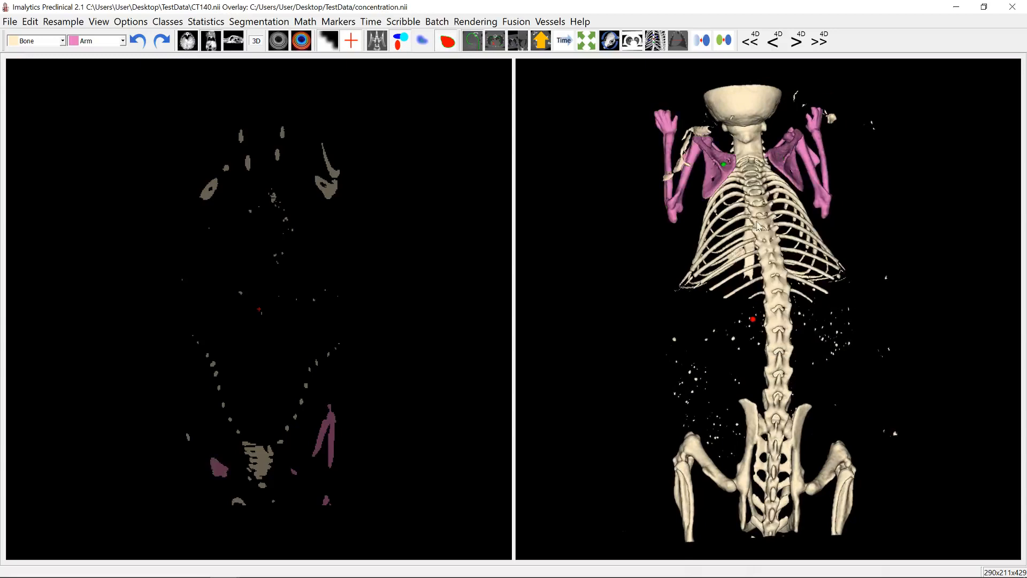
- Show the sagittal slice at the right-hand hip joint and erase the bone voxels bridging the leg and pelvis
{"action": "left_click_drag", "start_coordinate": [757, 225], "coordinate": [726, 251]}
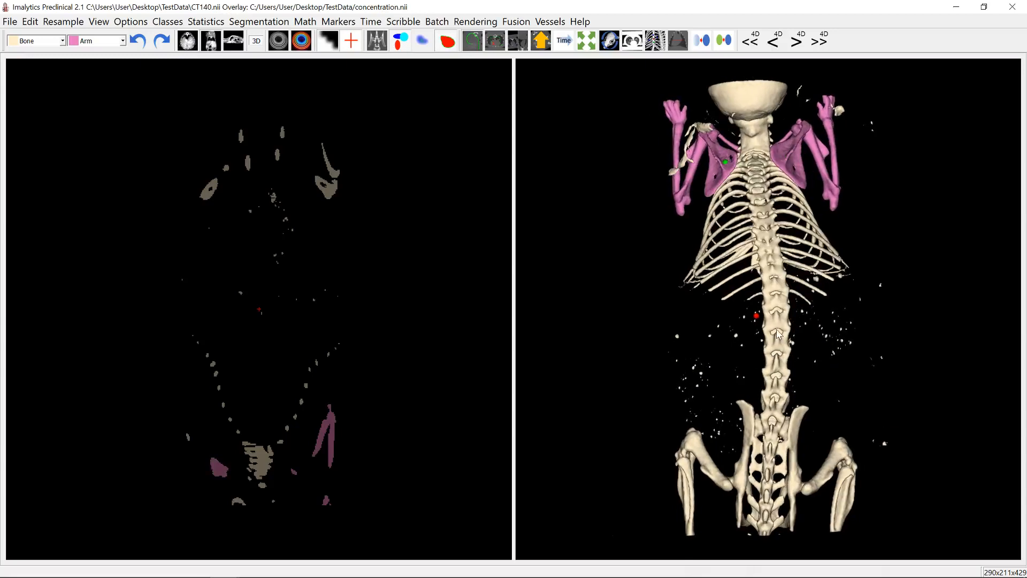
{"action": "middle_click_drag", "start_coordinate": [775, 379], "coordinate": [771, 311]}
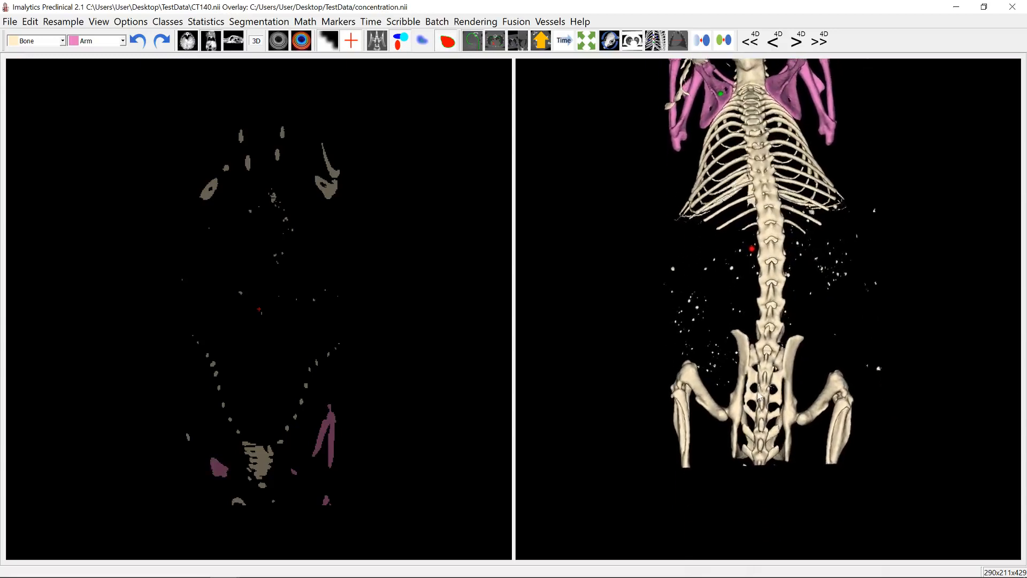
{"action": "left_click_drag", "start_coordinate": [759, 396], "coordinate": [812, 416]}
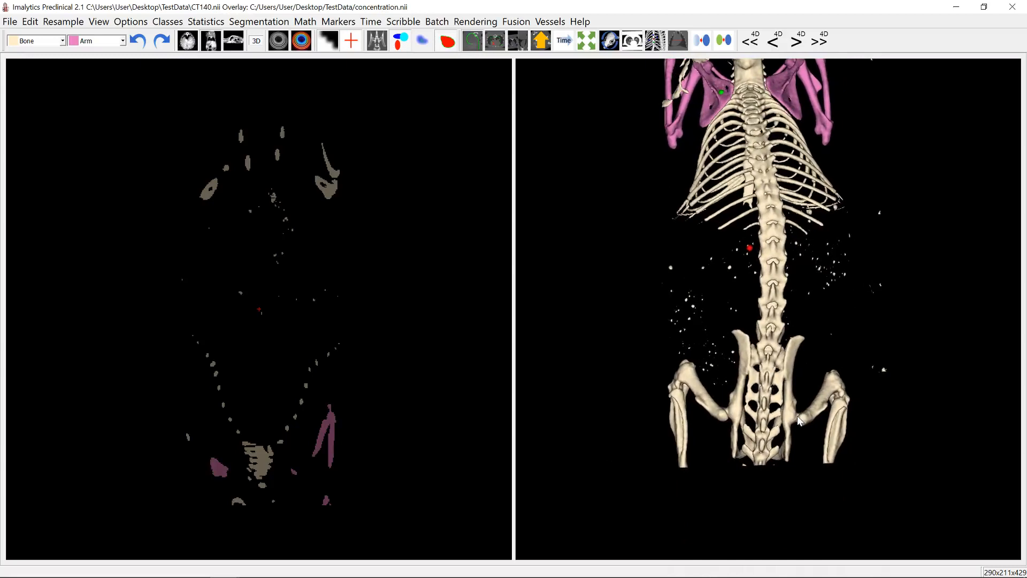
{"action": "left_click", "coordinate": [797, 416]}
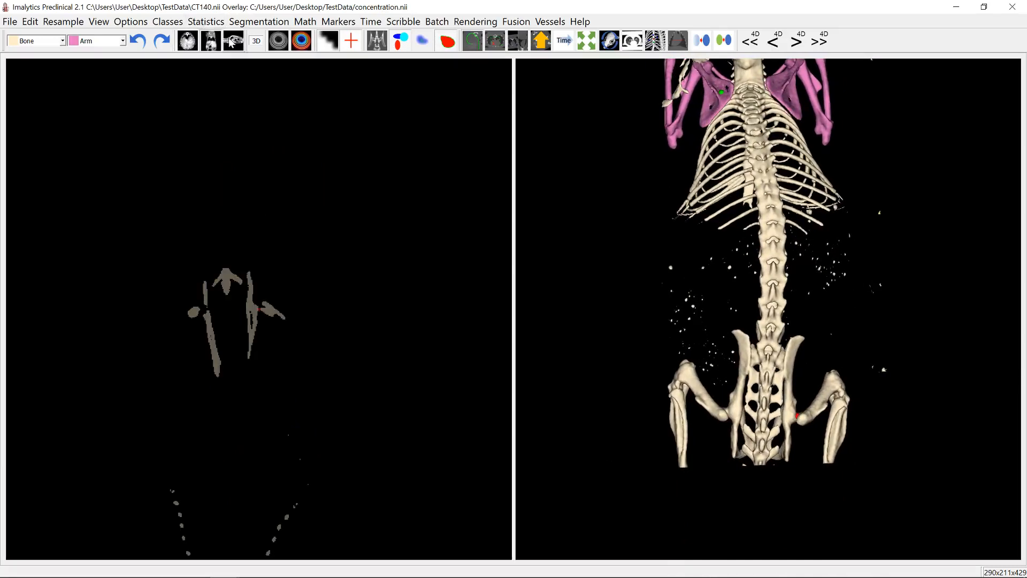
{"action": "left_click", "coordinate": [233, 42]}
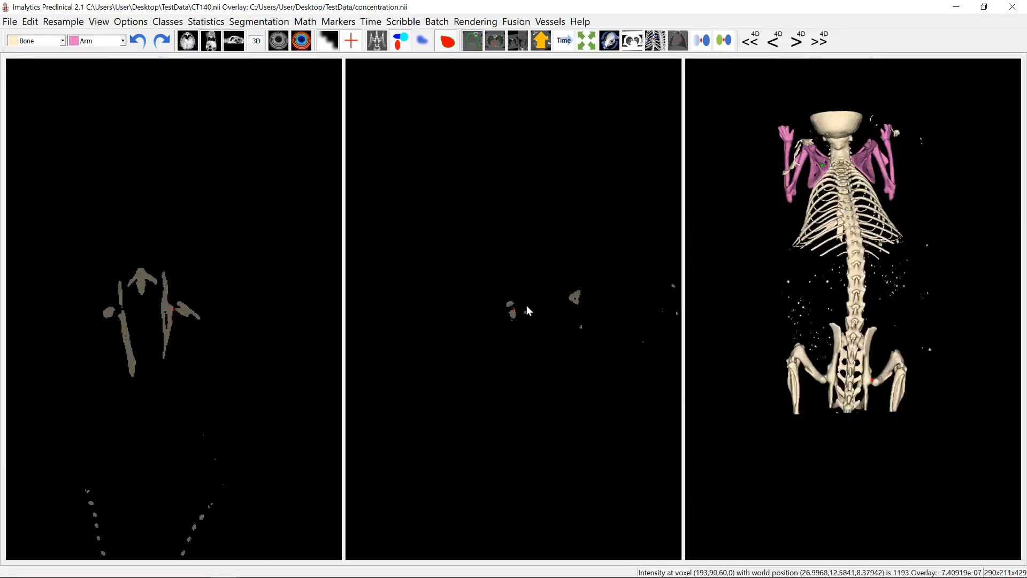
{"action": "scroll", "coordinate": [526, 305], "scroll_direction": "up", "scroll_amount": 5}
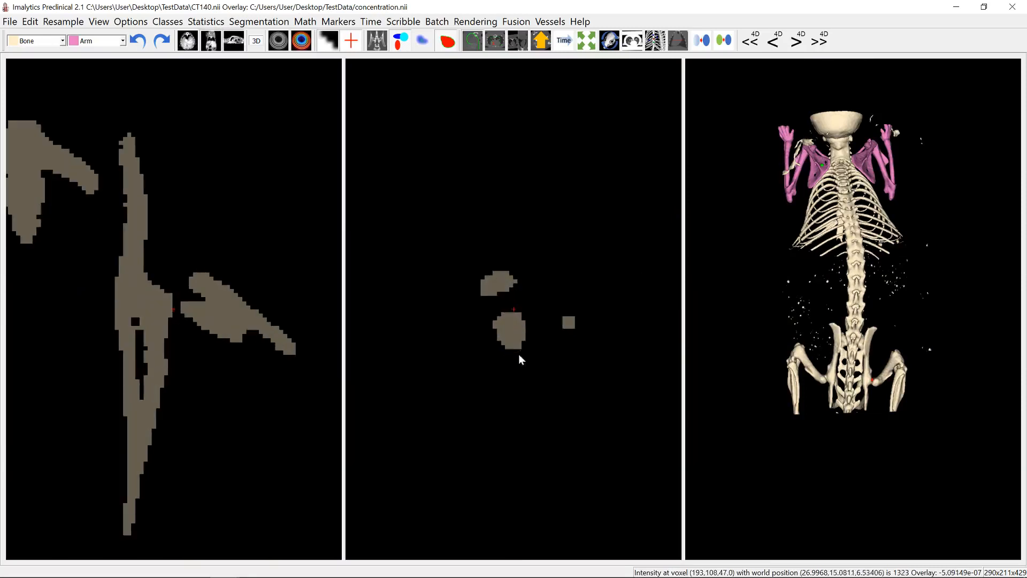
{"action": "mouse_move", "coordinate": [511, 357]}
{"action": "left_mouse_down"}
{"action": "mouse_move", "coordinate": [482, 327]}
{"action": "mouse_move", "coordinate": [528, 348]}
{"action": "mouse_move", "coordinate": [502, 359]}
{"action": "left_mouse_up"}
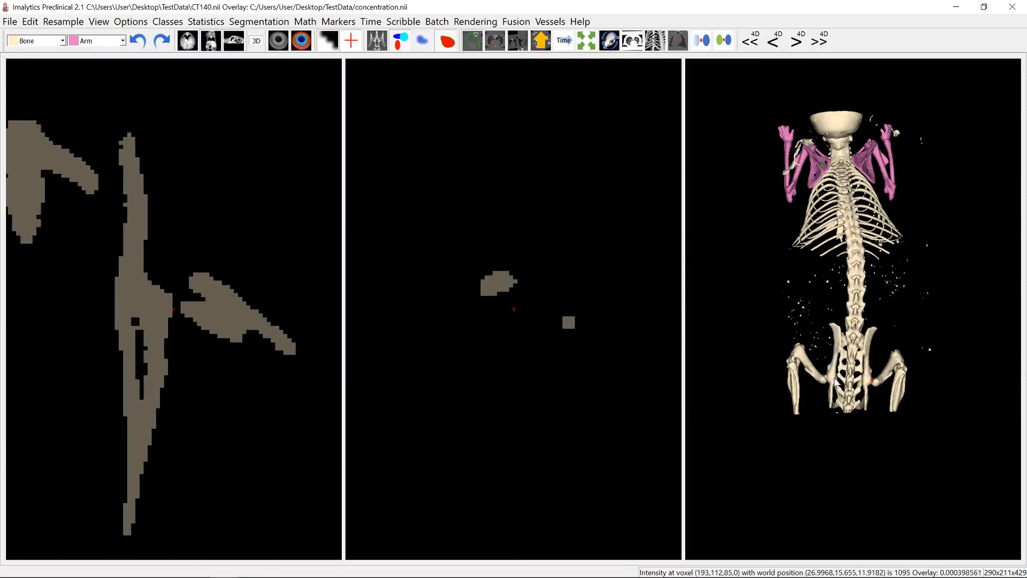
- Add a class named Leg and assign the right-hand leg to it with an unlimited region fill from Bone
{"action": "right_click", "coordinate": [886, 373]}
{"action": "left_click", "coordinate": [898, 374]}
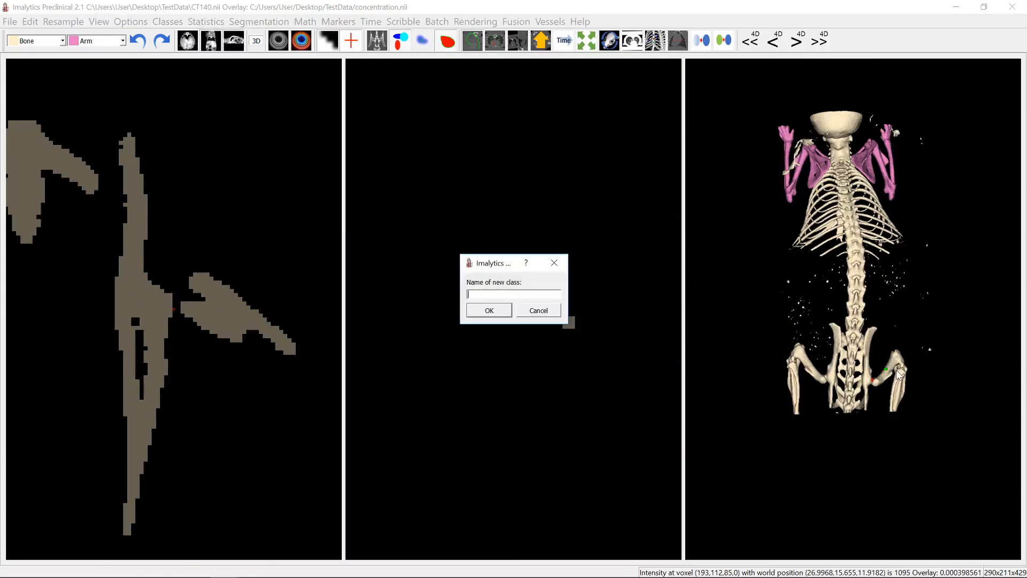
{"action": "type", "text": "Leg"}
{"action": "key", "text": "Return"}
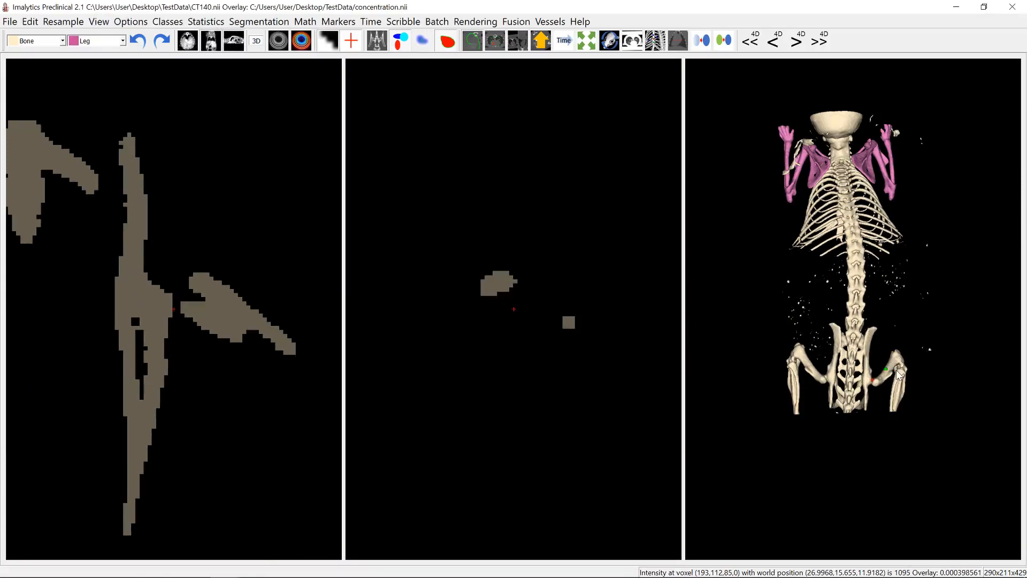
{"action": "right_click", "coordinate": [893, 365]}
{"action": "mouse_move", "coordinate": [926, 433]}
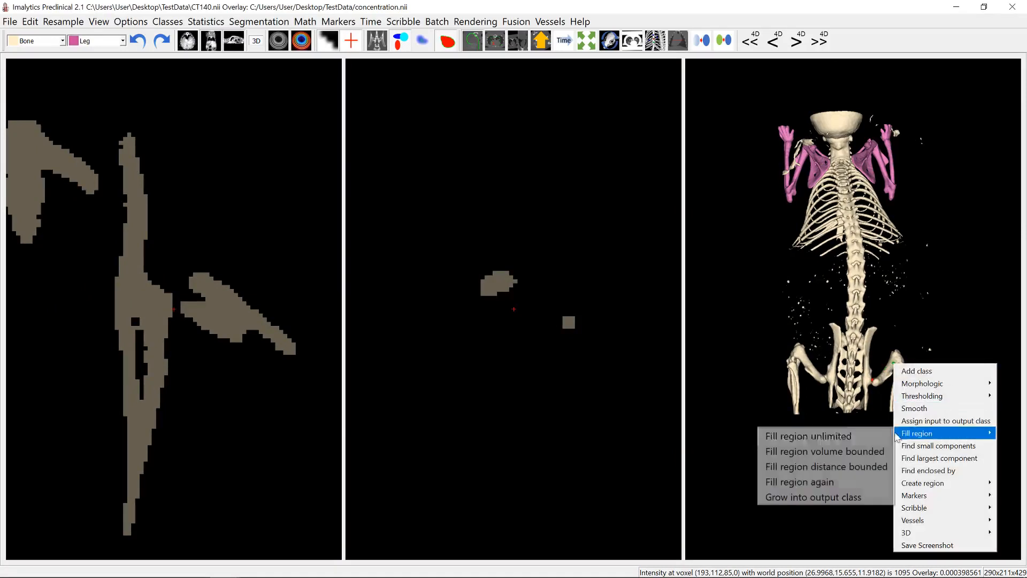
{"action": "left_click", "coordinate": [846, 432]}
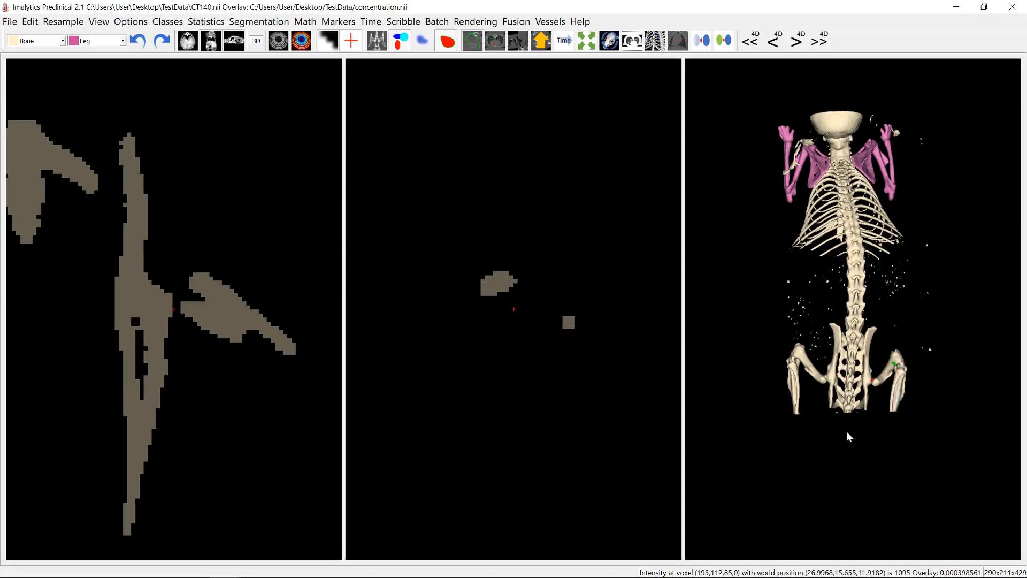
- Erase the bone voxels bridging the opposite hip joint and assign that leg to the Leg class with an unlimited region fill from Bone
{"action": "left_click", "coordinate": [826, 381]}
{"action": "mouse_move", "coordinate": [482, 322]}
{"action": "left_mouse_down"}
{"action": "mouse_move", "coordinate": [527, 349]}
{"action": "mouse_move", "coordinate": [484, 323]}
{"action": "left_mouse_up"}
{"action": "right_click", "coordinate": [809, 368]}
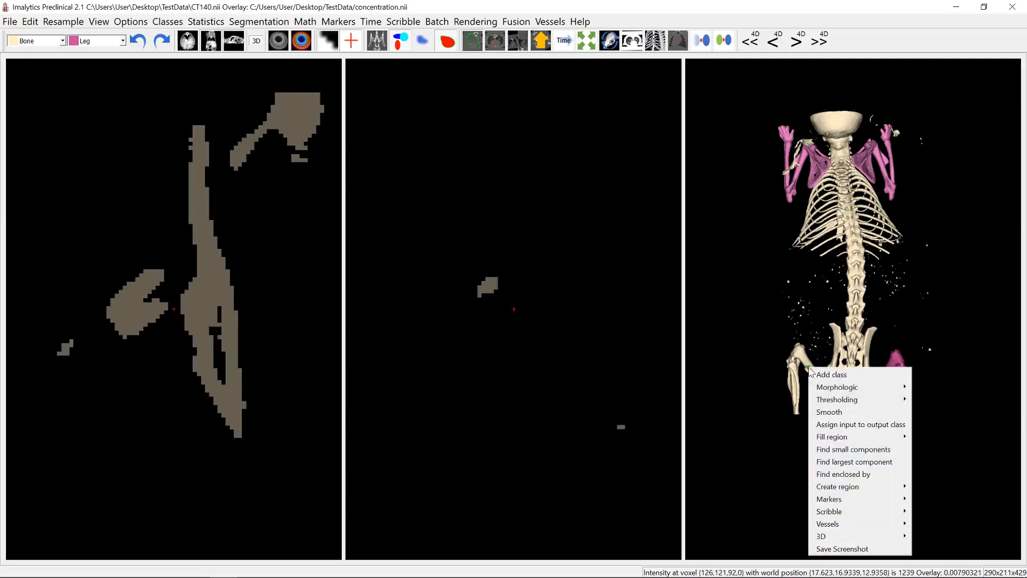
{"action": "mouse_move", "coordinate": [851, 437]}
{"action": "left_click", "coordinate": [776, 440]}
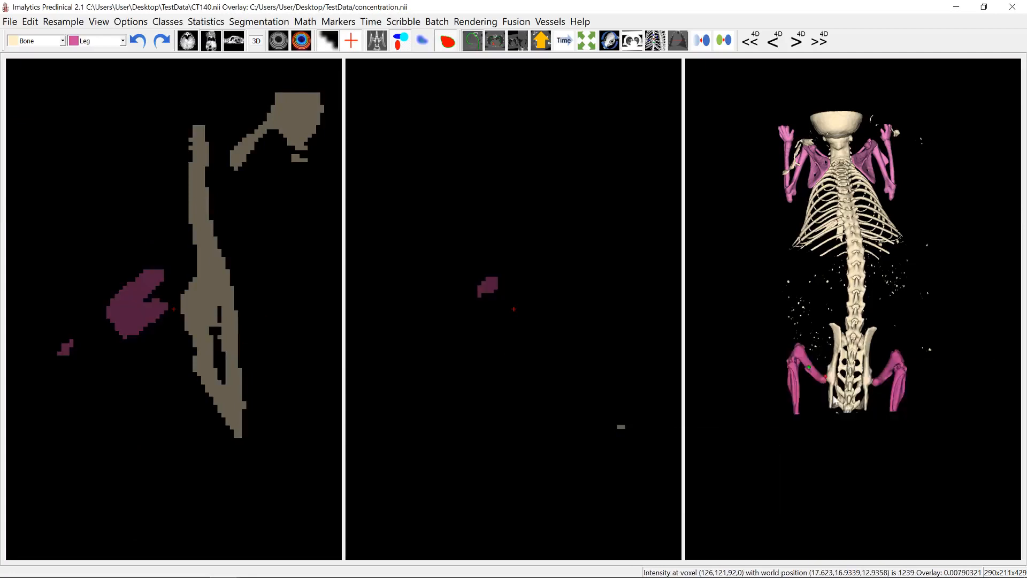
- Add a class named Tmp and assign the connected skull, spine, ribs and pelvis to it with an unlimited region fill from Bone
{"action": "left_click_drag", "start_coordinate": [834, 398], "coordinate": [844, 308]}
{"action": "right_click", "coordinate": [841, 244]}
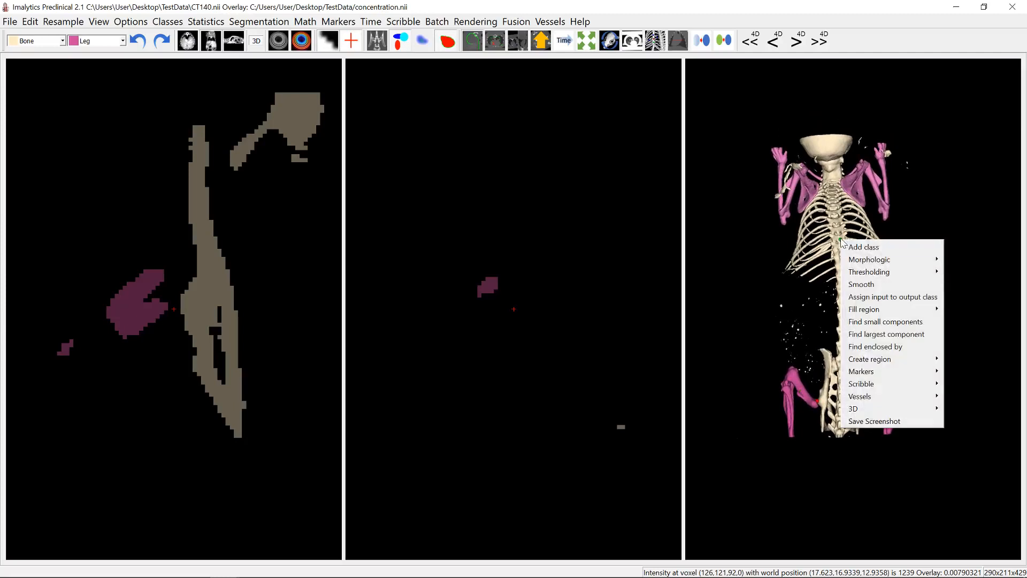
{"action": "left_click", "coordinate": [853, 247]}
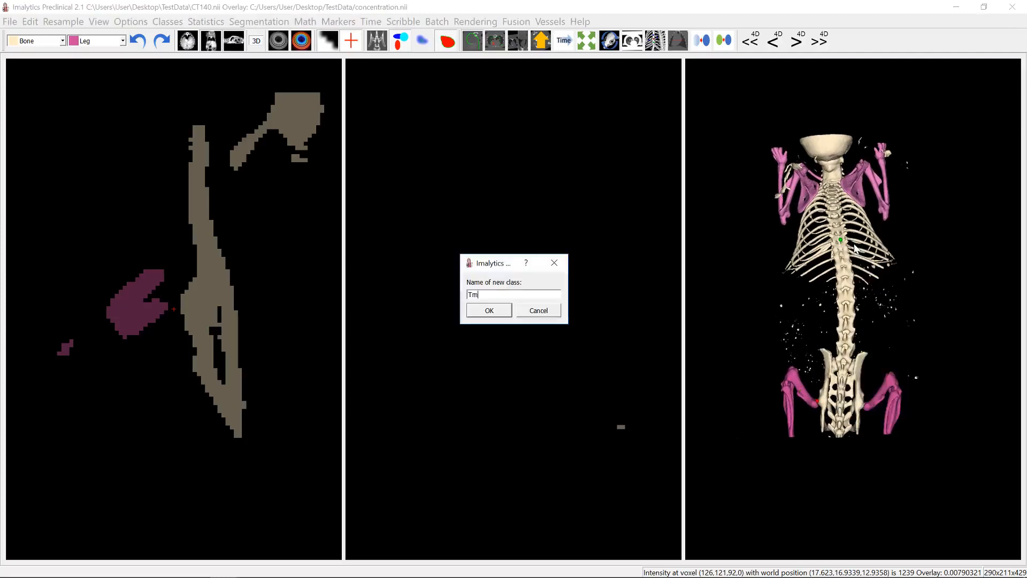
{"action": "type", "text": "Tmp"}
{"action": "key", "text": "Return"}
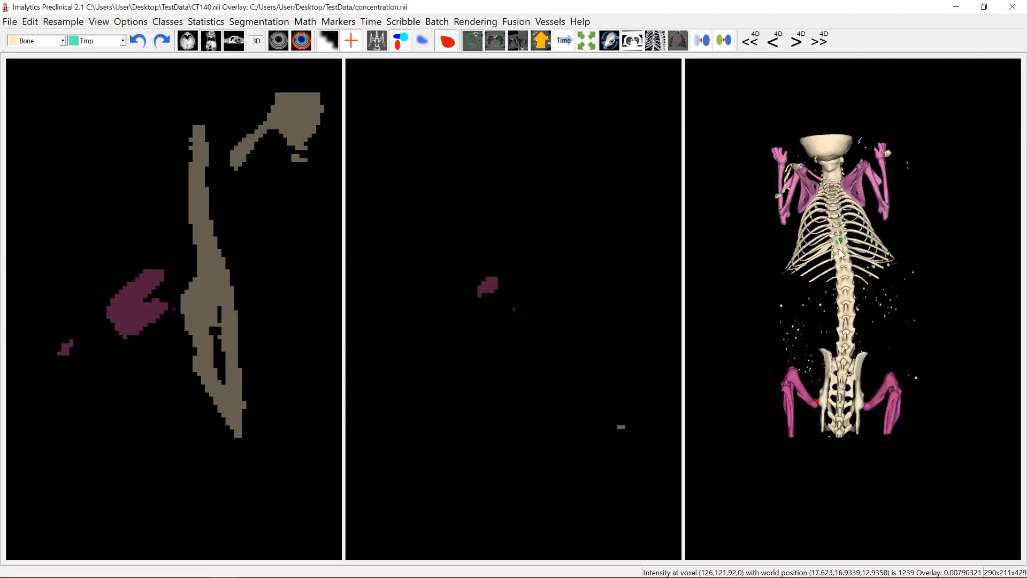
{"action": "right_click", "coordinate": [841, 255]}
{"action": "mouse_move", "coordinate": [856, 317]}
{"action": "left_click", "coordinate": [791, 323]}
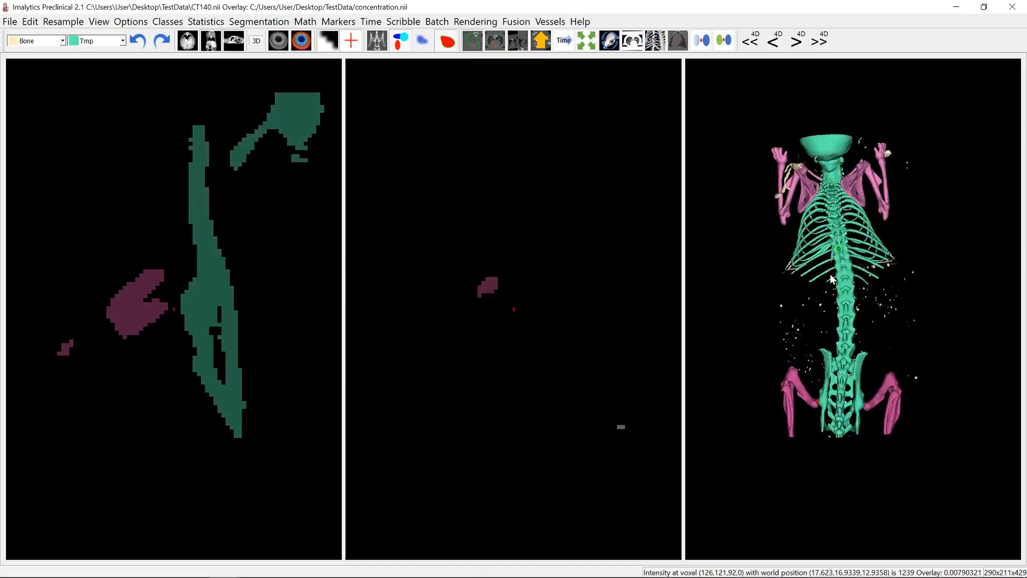
- Delete the Bone class to remove the leftover unassigned fragments around the skeleton
{"action": "left_click_drag", "start_coordinate": [833, 279], "coordinate": [803, 202]}
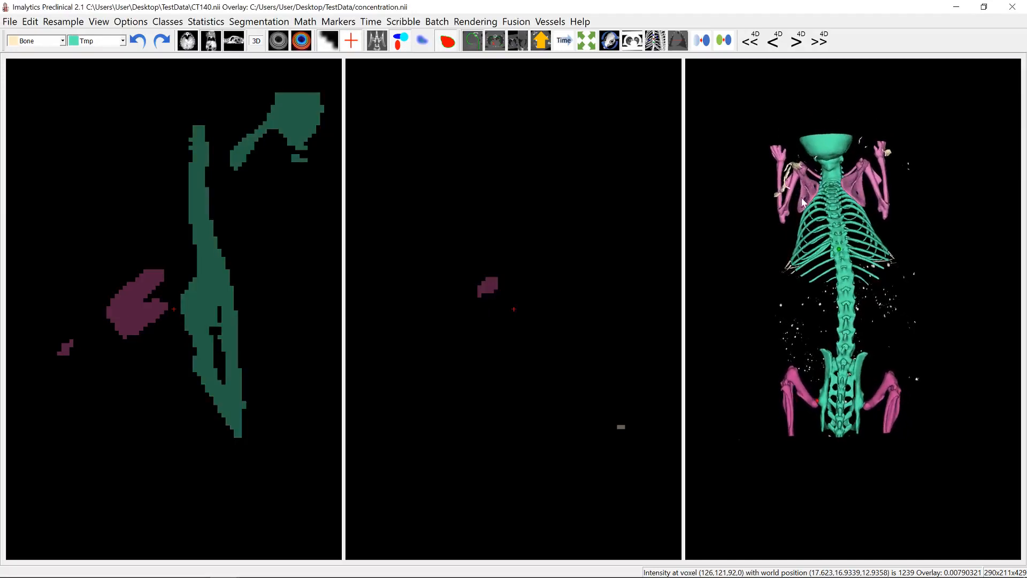
{"action": "left_click", "coordinate": [168, 21]}
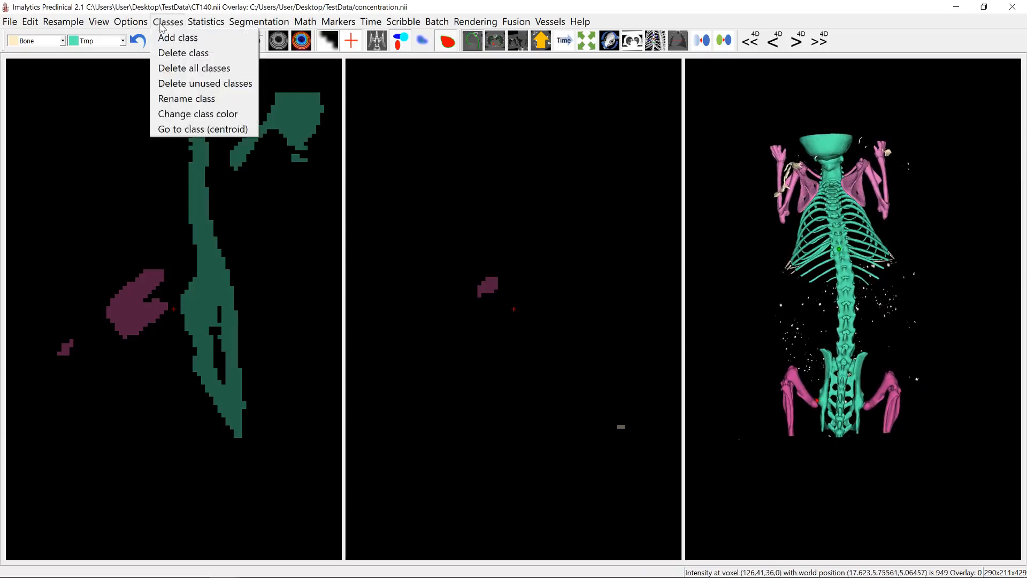
{"action": "left_click", "coordinate": [189, 53]}
{"action": "left_click", "coordinate": [506, 295]}
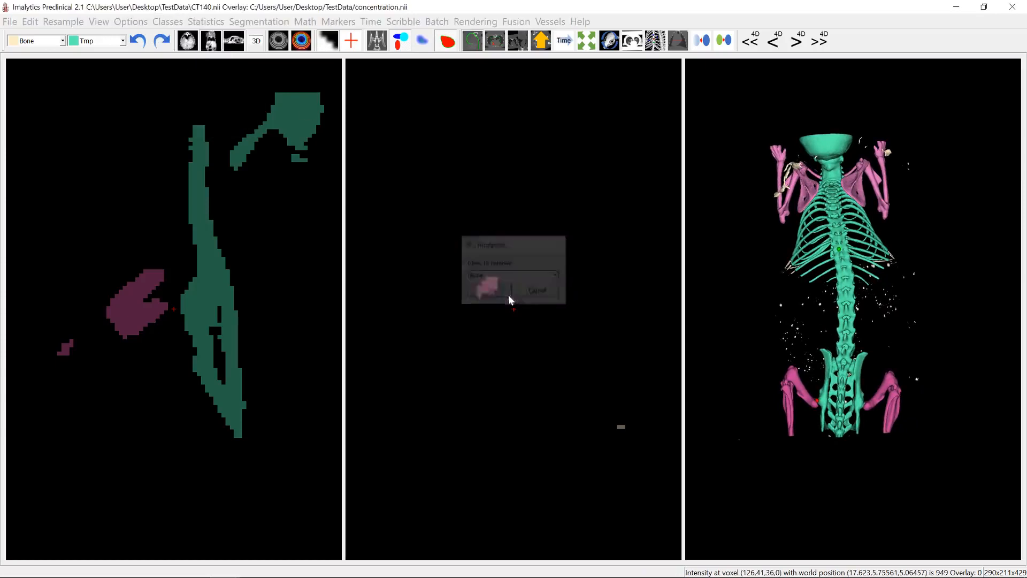
- Add a class named Rib1 for the fourth-lowest rib on the right-hand side, with Tmp as the input class
{"action": "left_click_drag", "start_coordinate": [821, 294], "coordinate": [849, 288]}
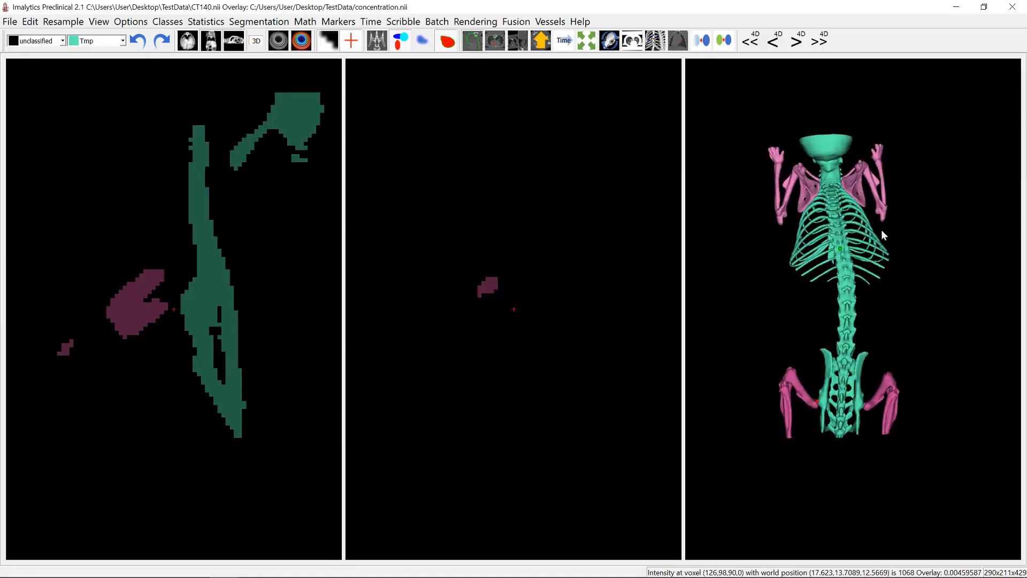
{"action": "left_click_drag", "start_coordinate": [883, 235], "coordinate": [865, 272]}
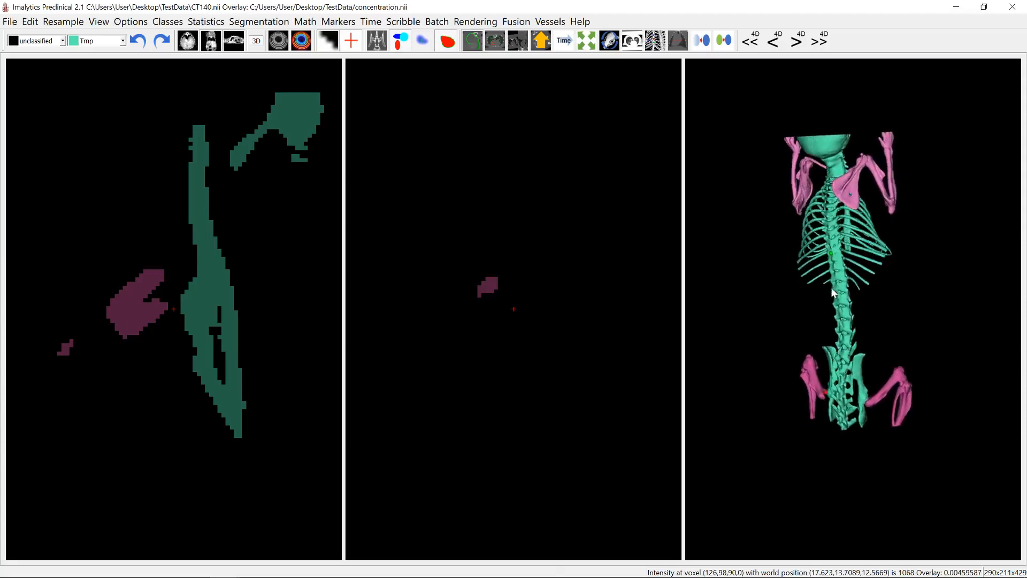
{"action": "scroll", "coordinate": [865, 268], "scroll_direction": "up", "scroll_amount": 4}
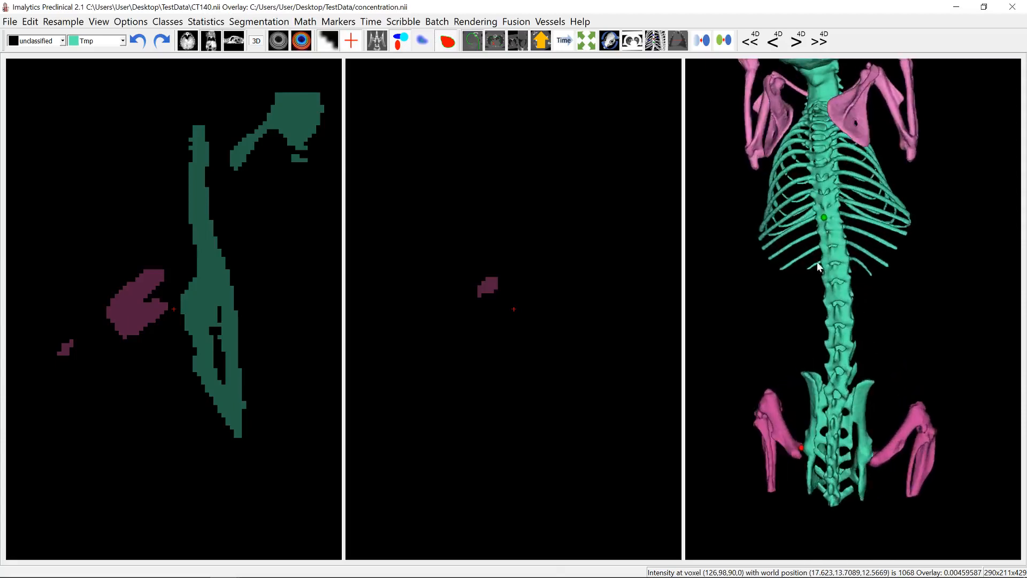
{"action": "scroll", "coordinate": [812, 283], "scroll_direction": "down", "scroll_amount": 3}
{"action": "scroll", "coordinate": [806, 302], "scroll_direction": "up", "scroll_amount": 5}
{"action": "mouse_move", "coordinate": [803, 283]}
{"action": "left_mouse_down"}
{"action": "mouse_move", "coordinate": [758, 268]}
{"action": "mouse_move", "coordinate": [799, 268]}
{"action": "mouse_move", "coordinate": [805, 281]}
{"action": "left_mouse_up"}
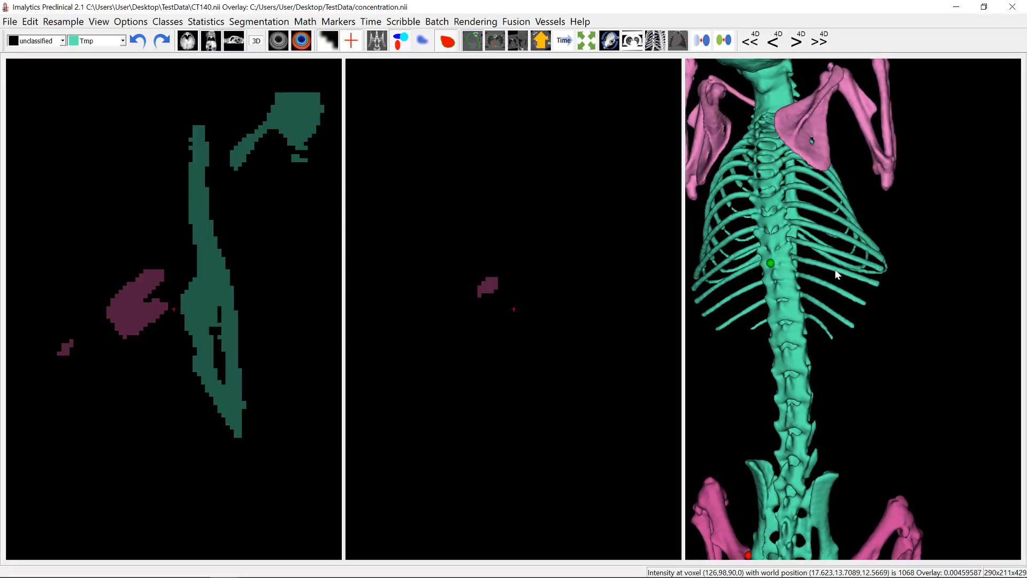
{"action": "right_click", "coordinate": [835, 268]}
{"action": "left_click", "coordinate": [857, 276]}
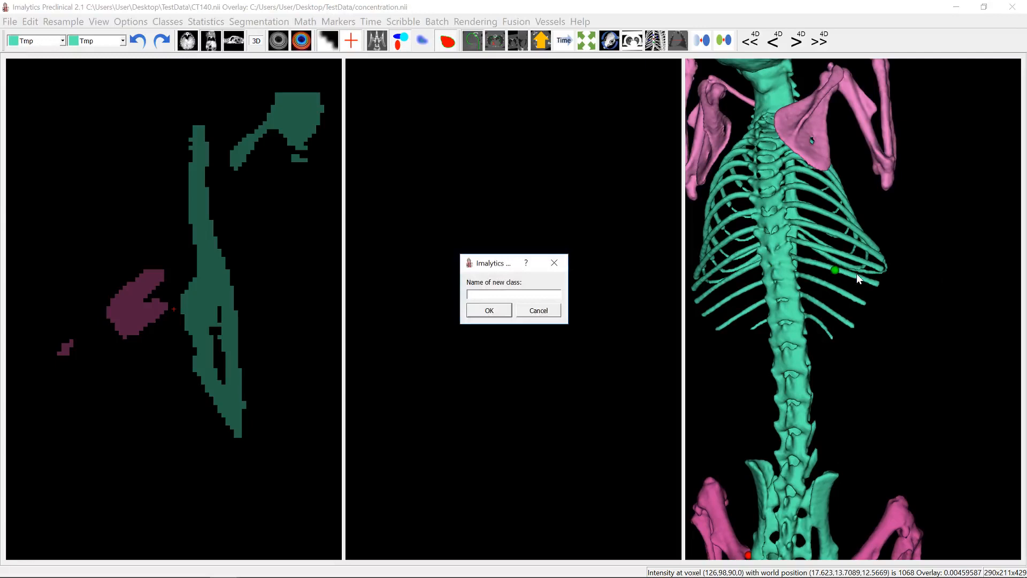
{"action": "type", "text": "Rib1"}
{"action": "key", "text": "Return"}
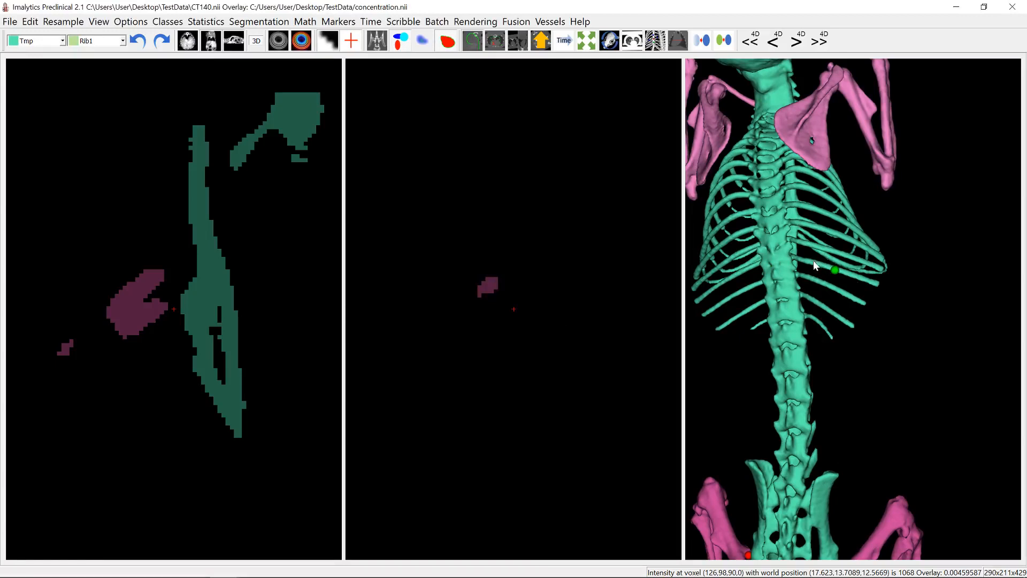
- Try to assign the rib to Rib1 with a distance-bounded region fill of 10 mm seeded near its middle
{"action": "left_click_drag", "start_coordinate": [795, 260], "coordinate": [791, 282]}
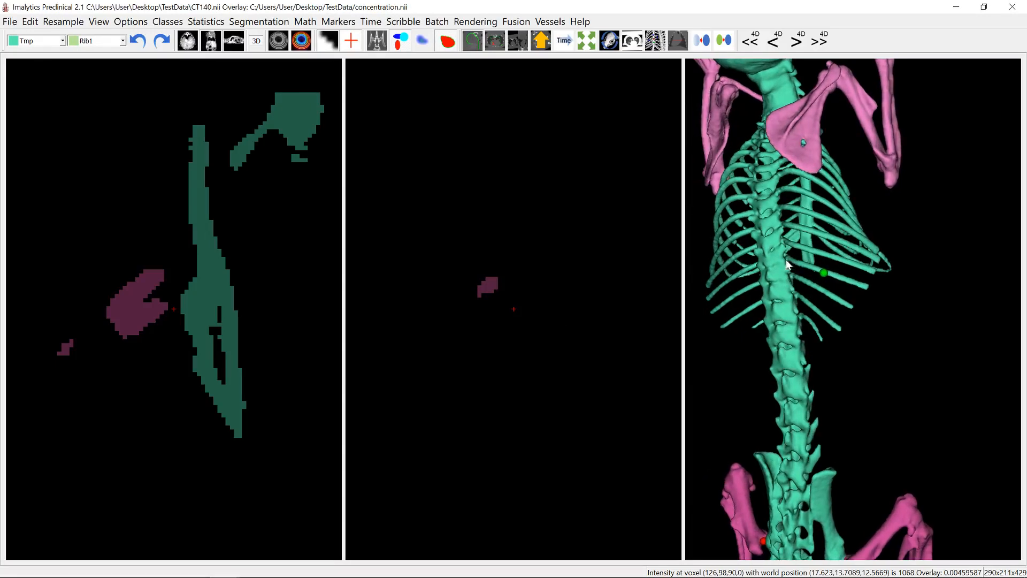
{"action": "right_click", "coordinate": [831, 274]}
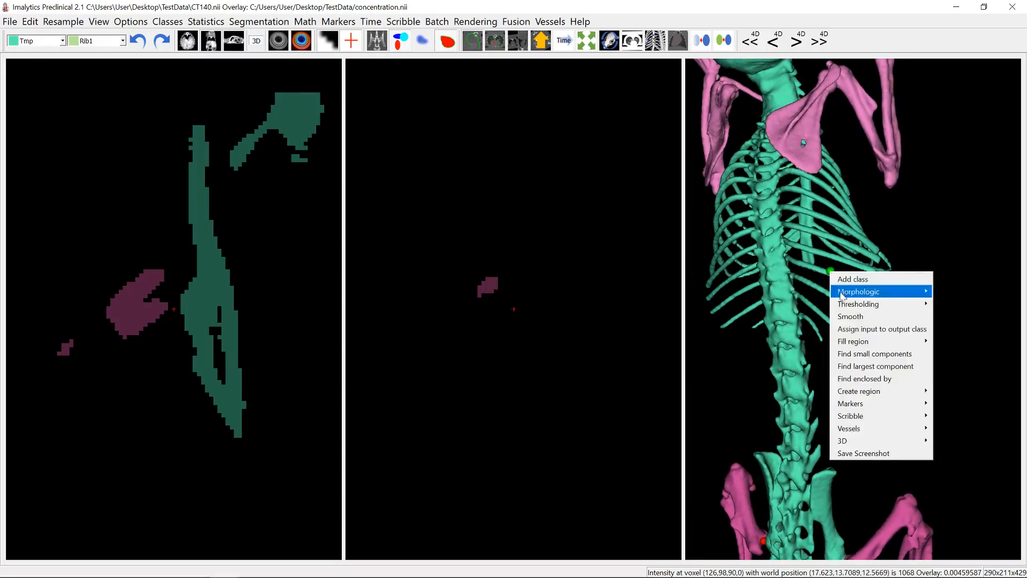
{"action": "mouse_move", "coordinate": [862, 343]}
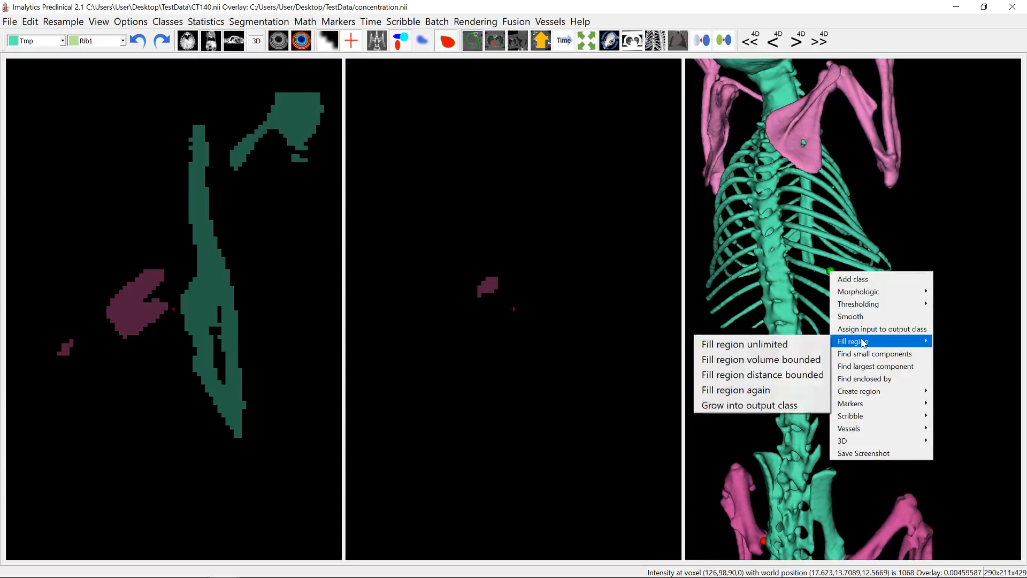
{"action": "left_click", "coordinate": [754, 376]}
{"action": "type", "text": "10"}
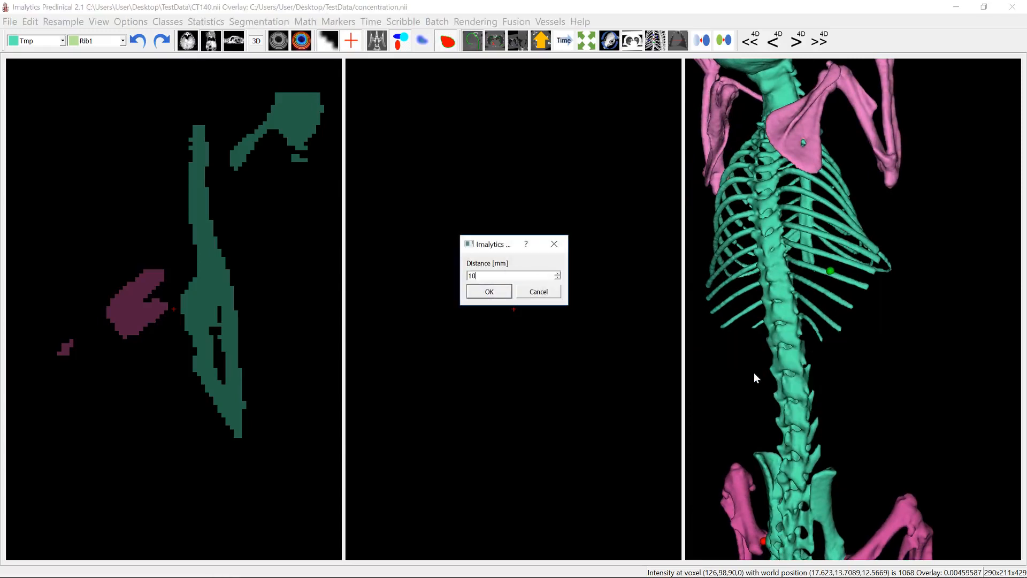
{"action": "key", "text": "Return"}
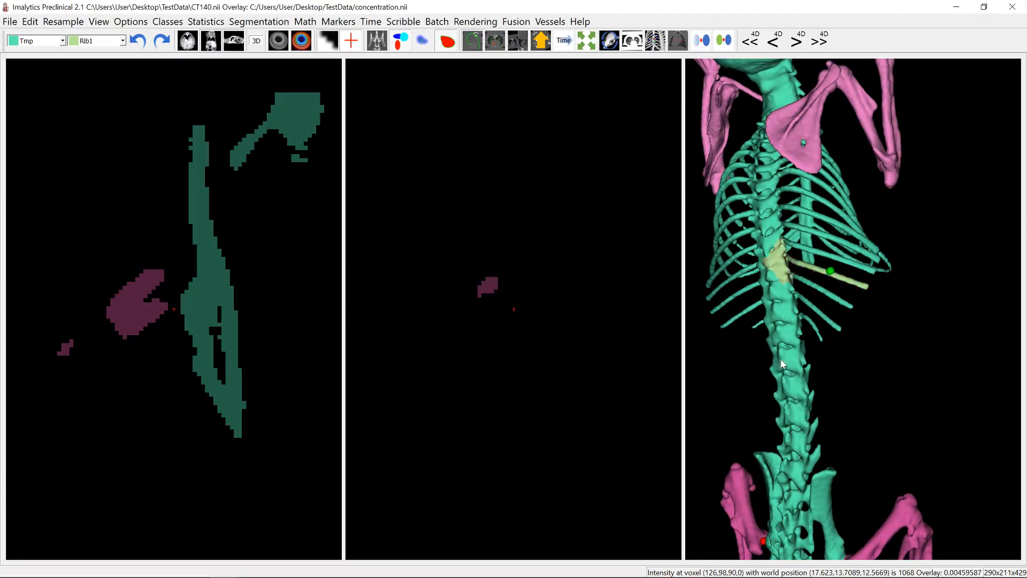
{"action": "scroll", "coordinate": [795, 265], "scroll_direction": "up", "scroll_amount": 3}
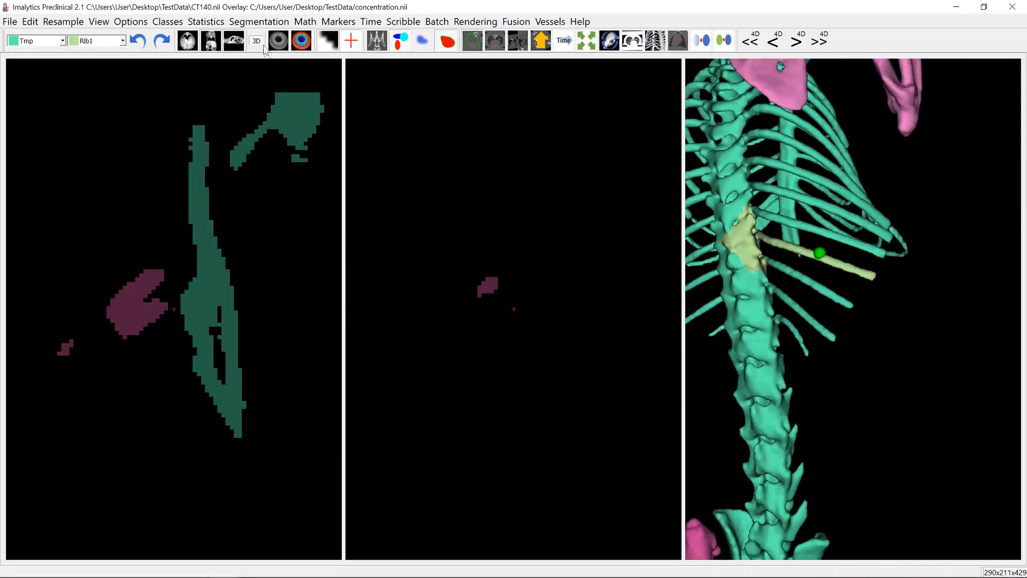
{"action": "left_click", "coordinate": [137, 41]}
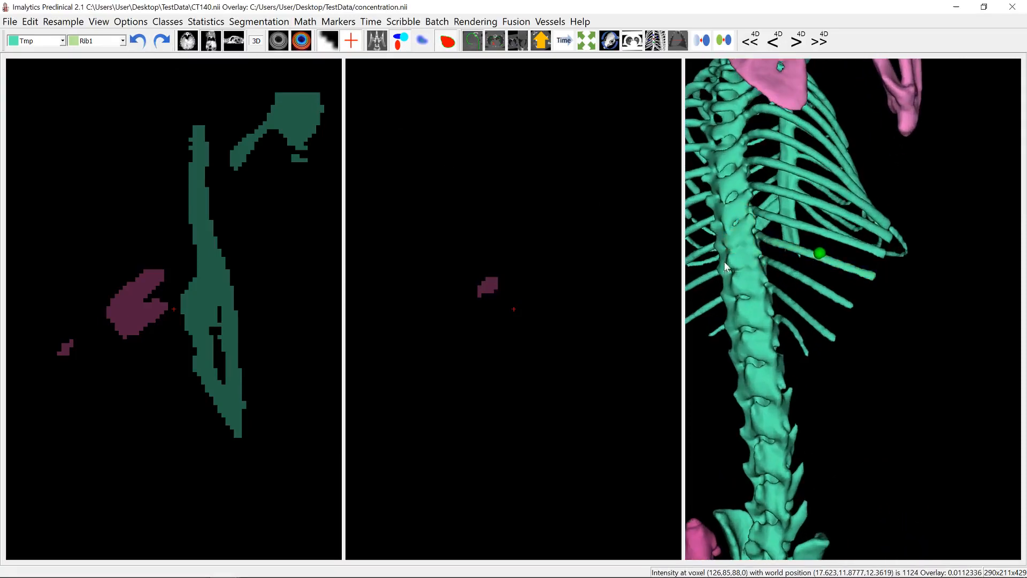
- Try the 10 mm distance-bounded fill into Rib1 from a seed slightly closer to the rib's tip
{"action": "right_click", "coordinate": [837, 263]}
{"action": "mouse_move", "coordinate": [868, 333]}
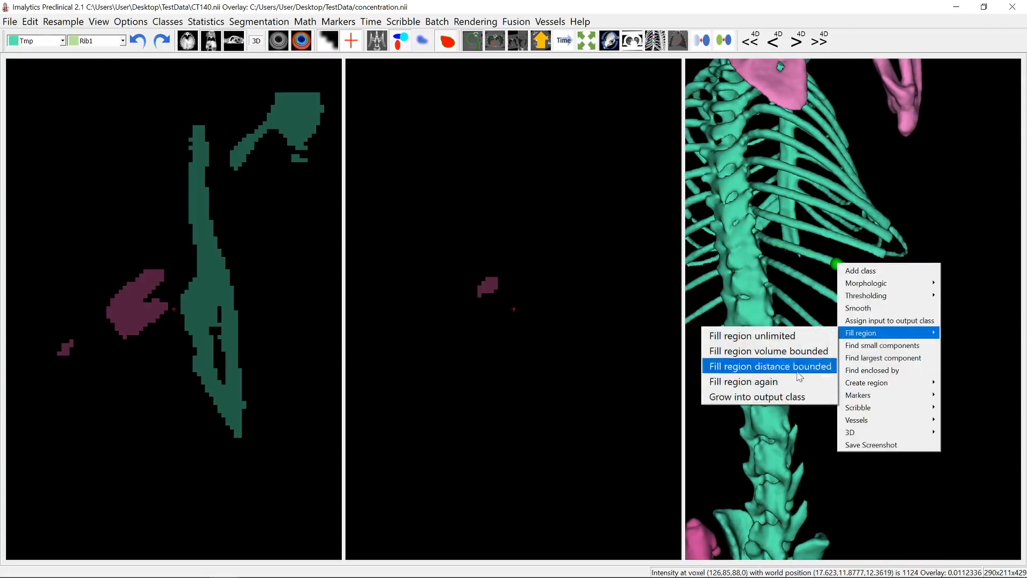
{"action": "left_click", "coordinate": [787, 366]}
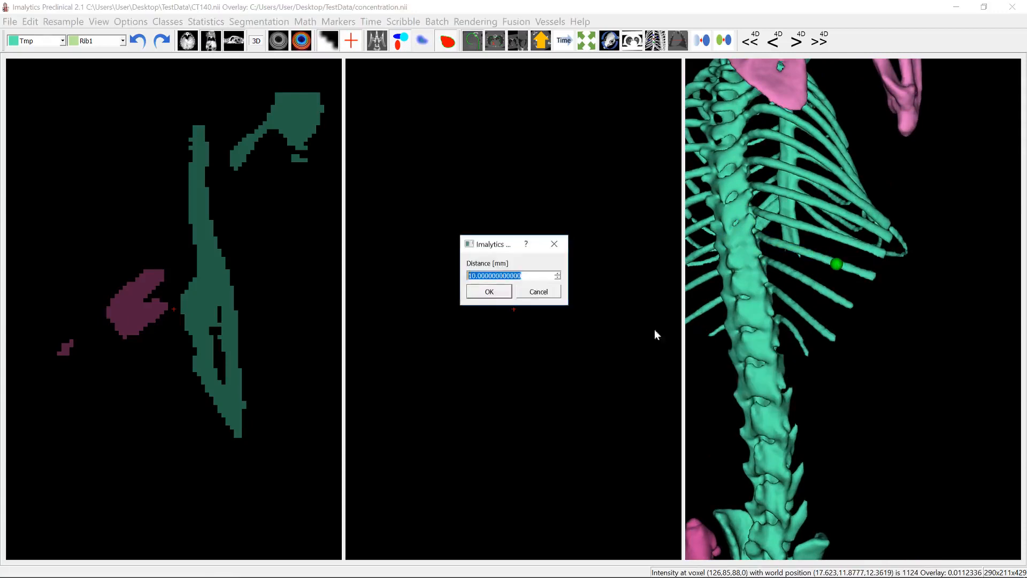
{"action": "left_click", "coordinate": [489, 292]}
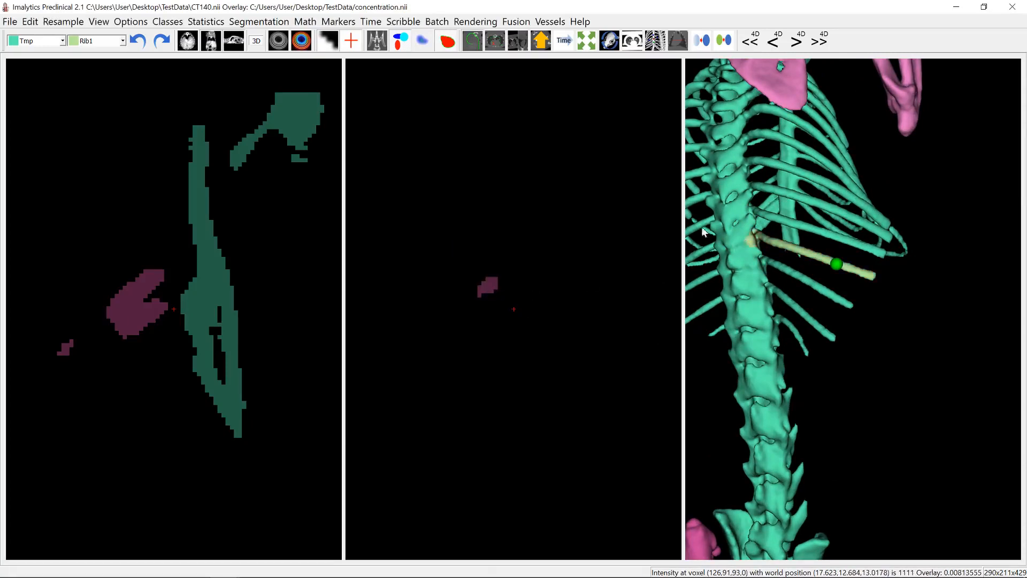
{"action": "left_click", "coordinate": [139, 41]}
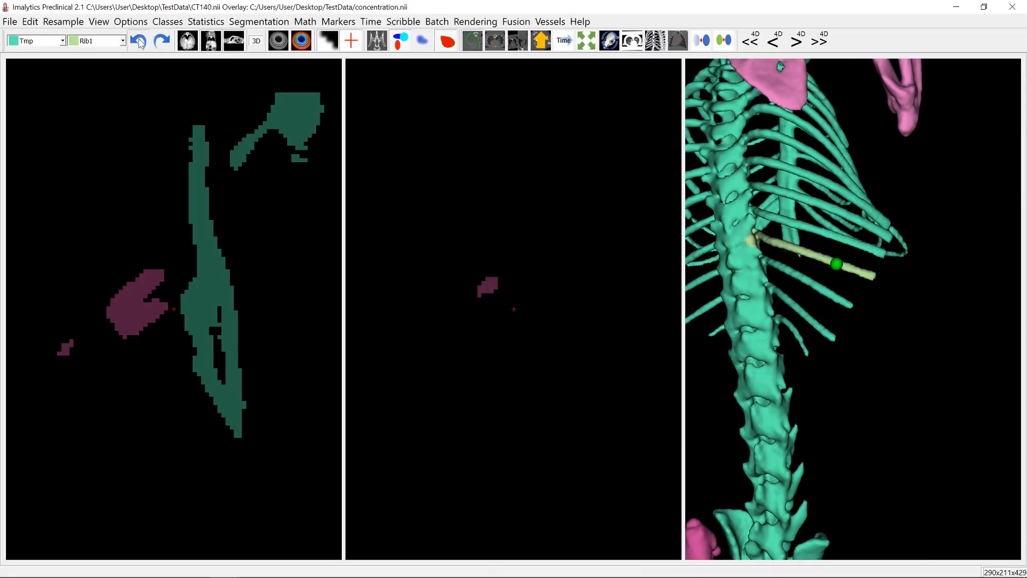
- Assign the rib to Rib1 with a 10 mm distance-bounded region fill seeded even farther toward its outer tip
{"action": "right_click", "coordinate": [850, 271]}
{"action": "mouse_move", "coordinate": [915, 337]}
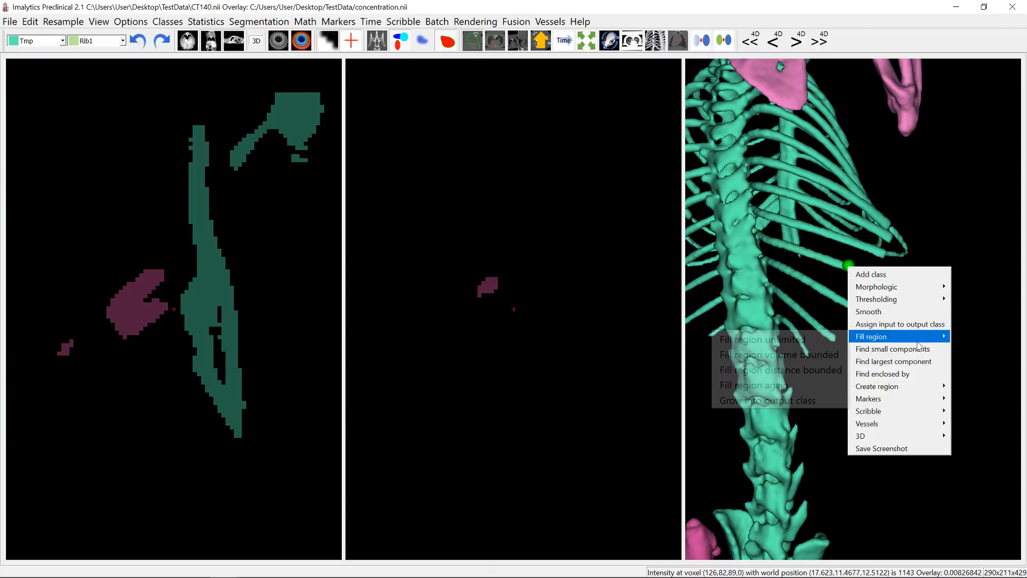
{"action": "left_click", "coordinate": [811, 370]}
{"action": "left_click", "coordinate": [489, 291]}
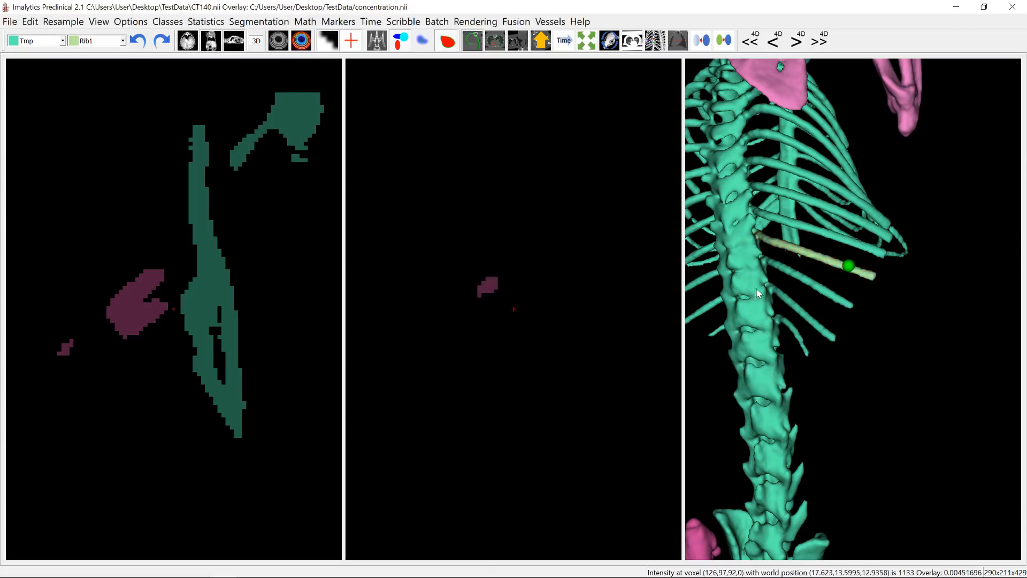
- Add a class named Rib2 and assign the rib below Rib1 to it with a distance-bounded fill of 10 mm seeded at its tip
{"action": "mouse_move", "coordinate": [763, 262]}
{"action": "left_mouse_down"}
{"action": "mouse_move", "coordinate": [773, 252]}
{"action": "mouse_move", "coordinate": [758, 261]}
{"action": "left_mouse_up"}
{"action": "left_click_drag", "start_coordinate": [838, 293], "coordinate": [861, 307]}
{"action": "right_click", "coordinate": [861, 307]}
{"action": "left_click", "coordinate": [872, 314]}
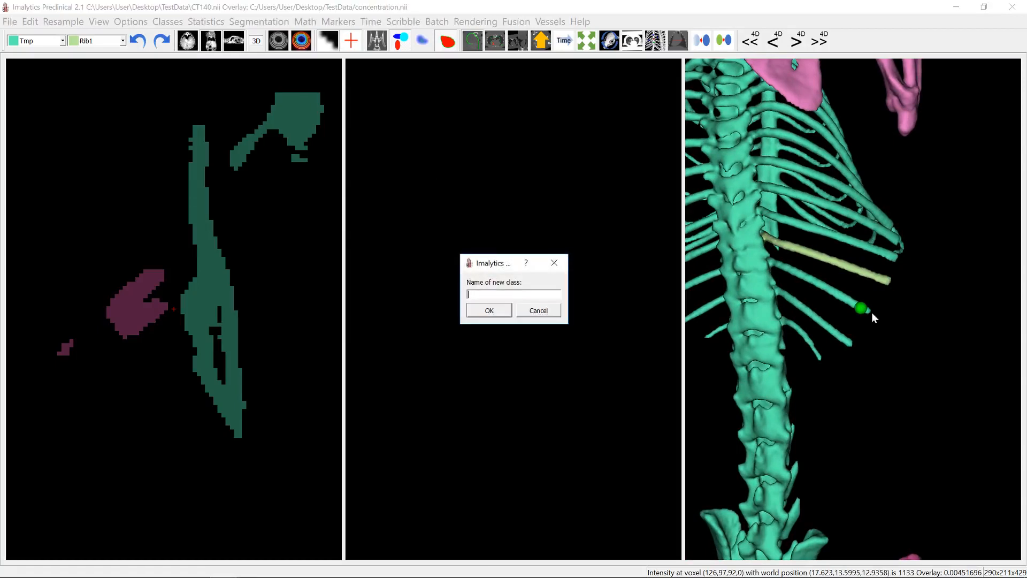
{"action": "key", "text": "Return"}
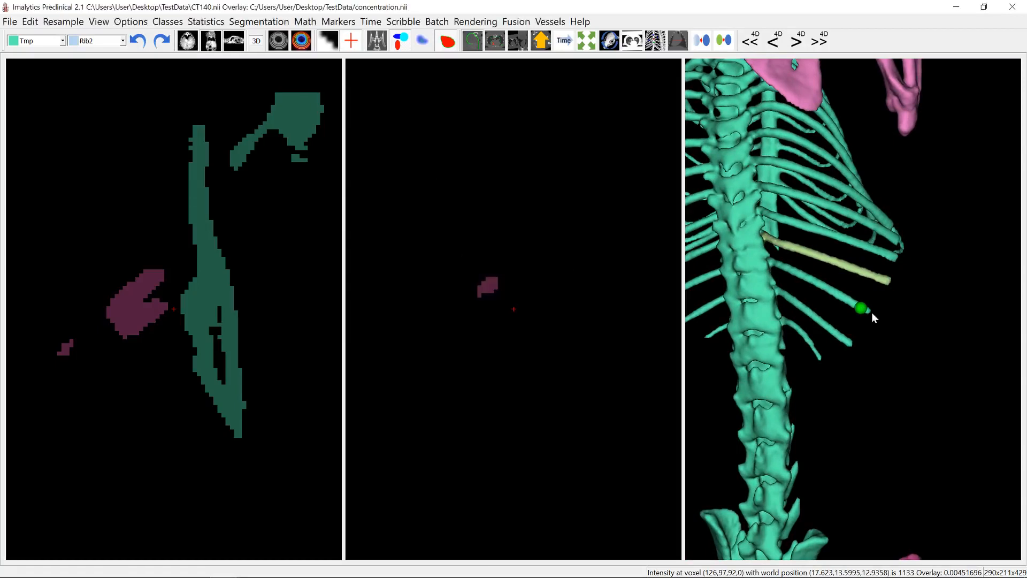
{"action": "right_click", "coordinate": [869, 310]}
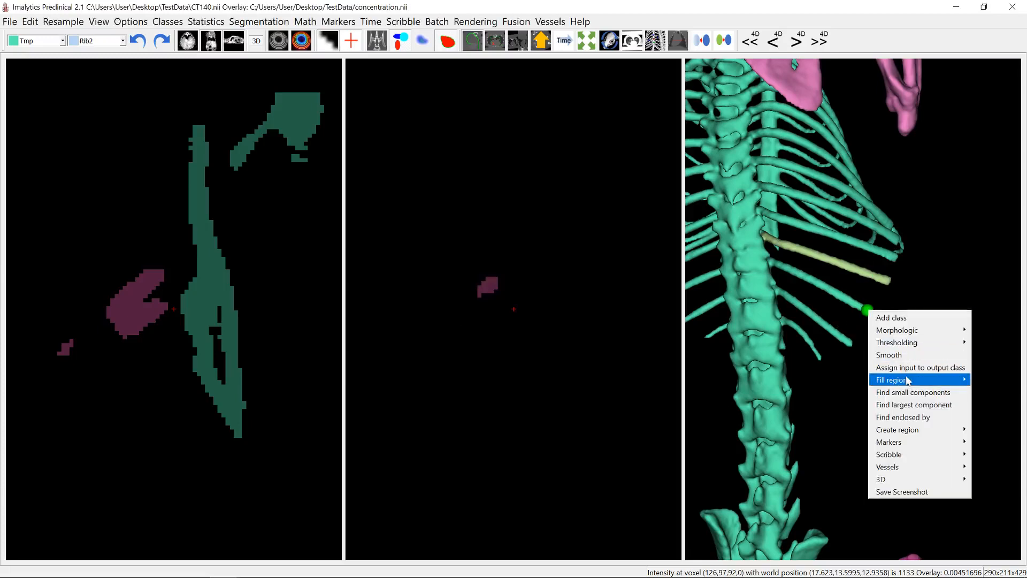
{"action": "mouse_move", "coordinate": [909, 381]}
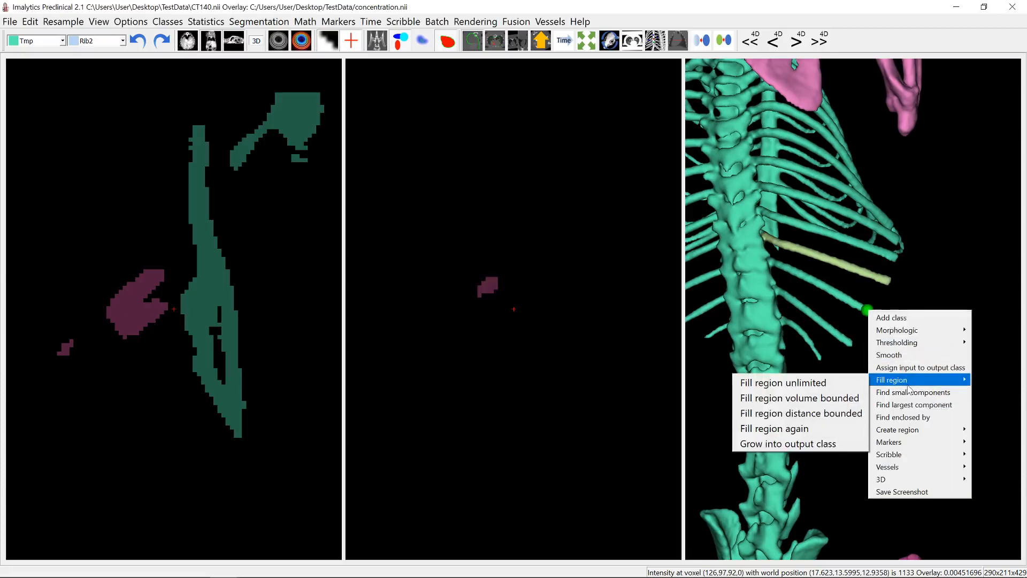
{"action": "left_click", "coordinate": [817, 413]}
{"action": "left_click", "coordinate": [485, 290]}
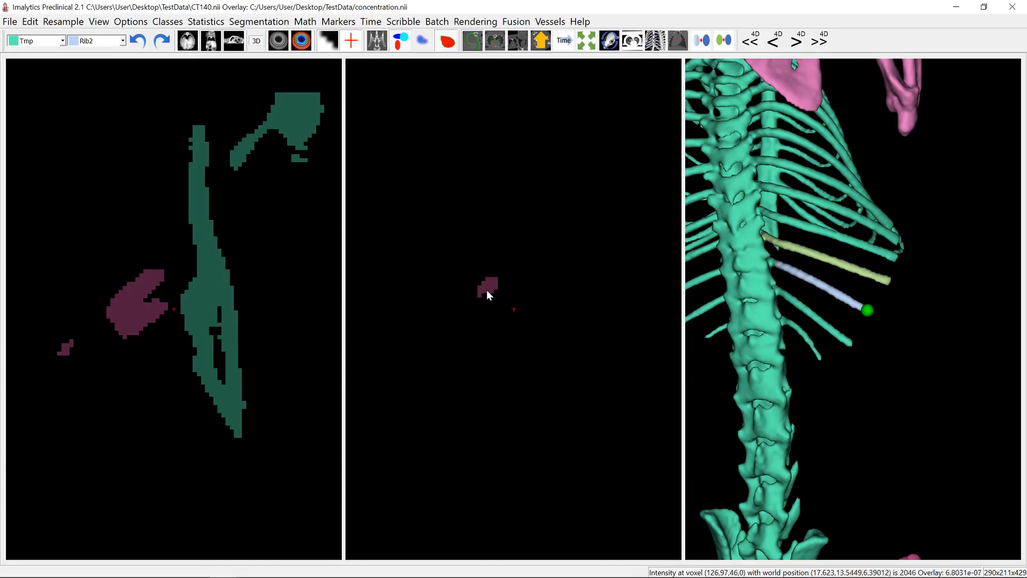
- Add a class named Rib3 and assign the rib below Rib2 to it with a 10 mm distance-bounded fill seeded at its tip
{"action": "left_click_drag", "start_coordinate": [820, 354], "coordinate": [833, 336]}
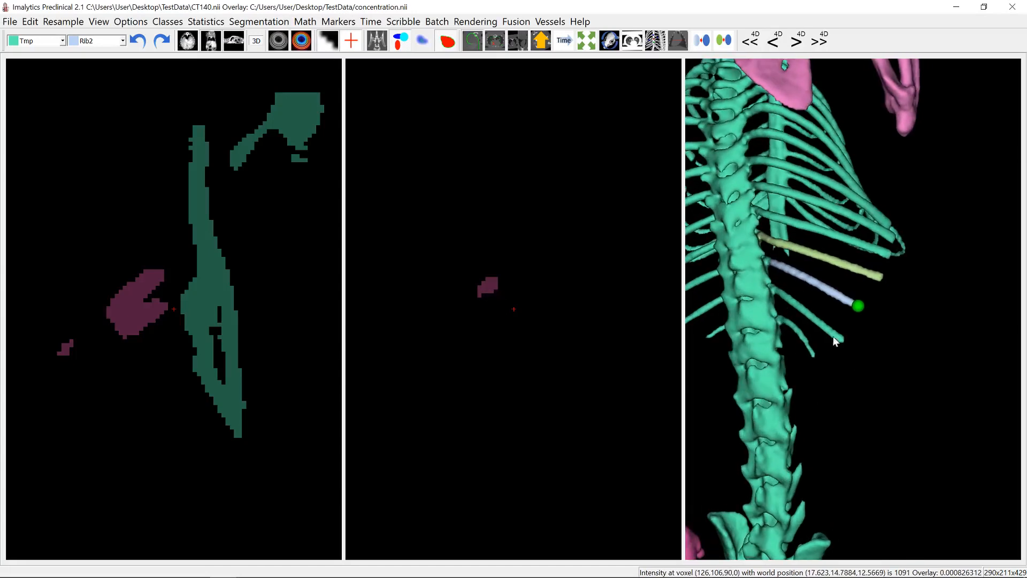
{"action": "right_click", "coordinate": [833, 336]}
{"action": "left_click", "coordinate": [853, 345]}
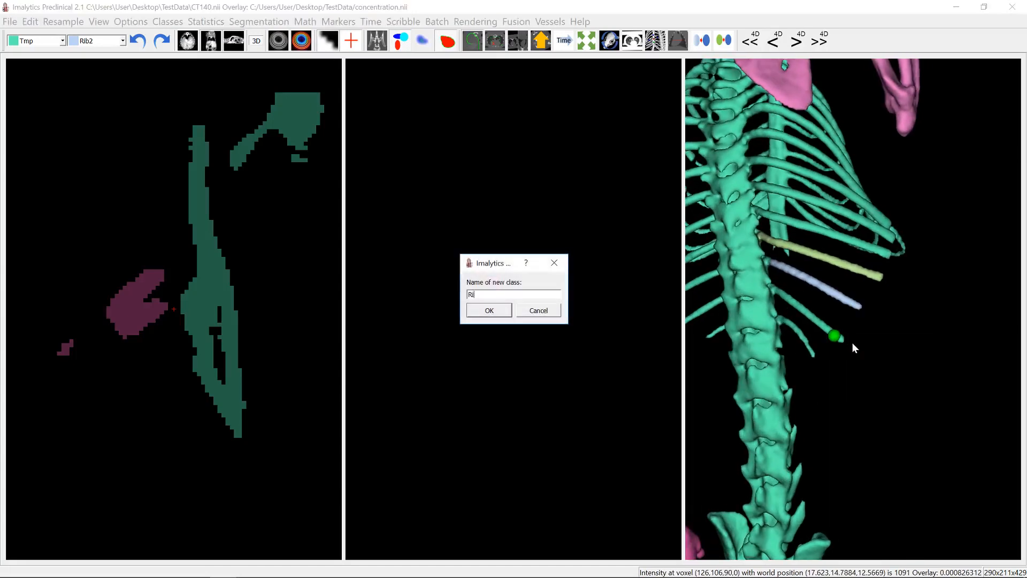
{"action": "type", "text": "Rib3"}
{"action": "key", "text": "Return"}
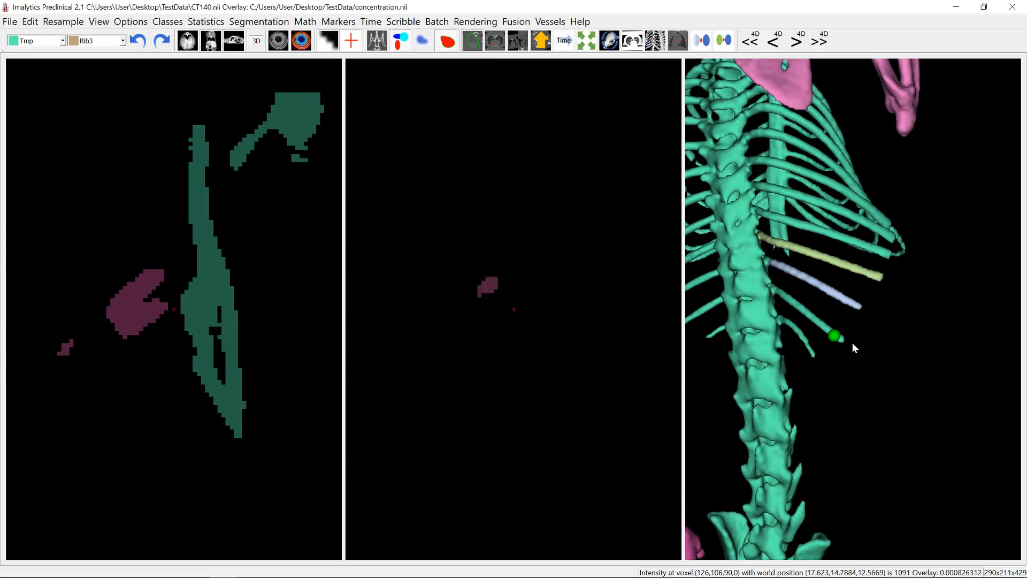
{"action": "right_click", "coordinate": [842, 340]}
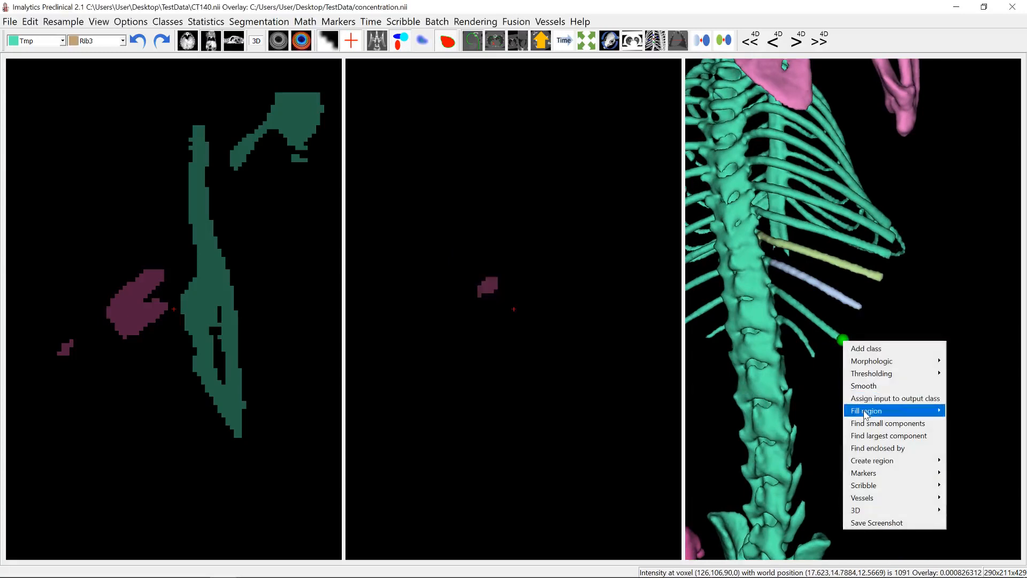
{"action": "mouse_move", "coordinate": [867, 410]}
{"action": "left_click", "coordinate": [803, 444]}
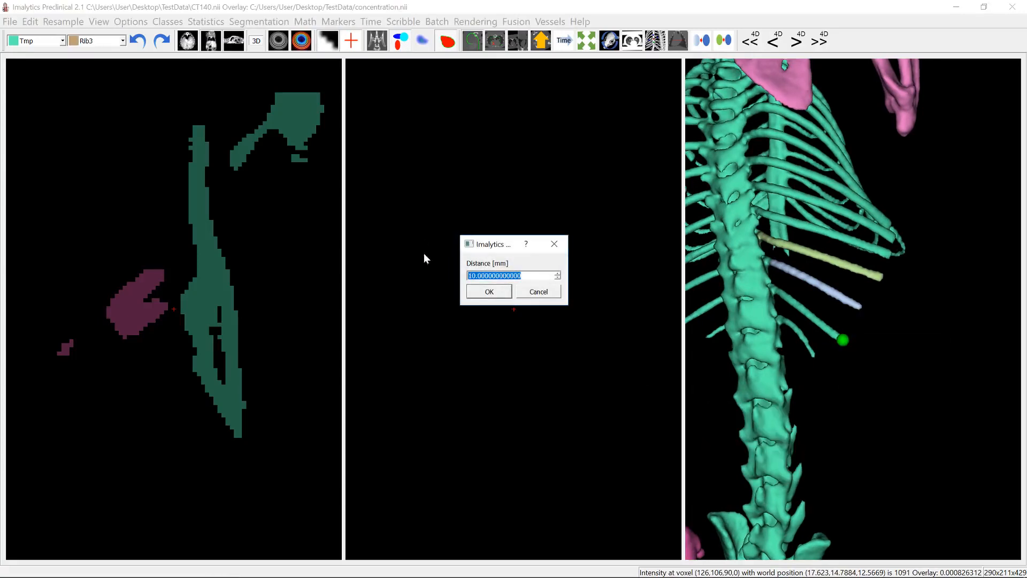
{"action": "left_click", "coordinate": [474, 289]}
{"action": "left_click_drag", "start_coordinate": [718, 328], "coordinate": [771, 297]}
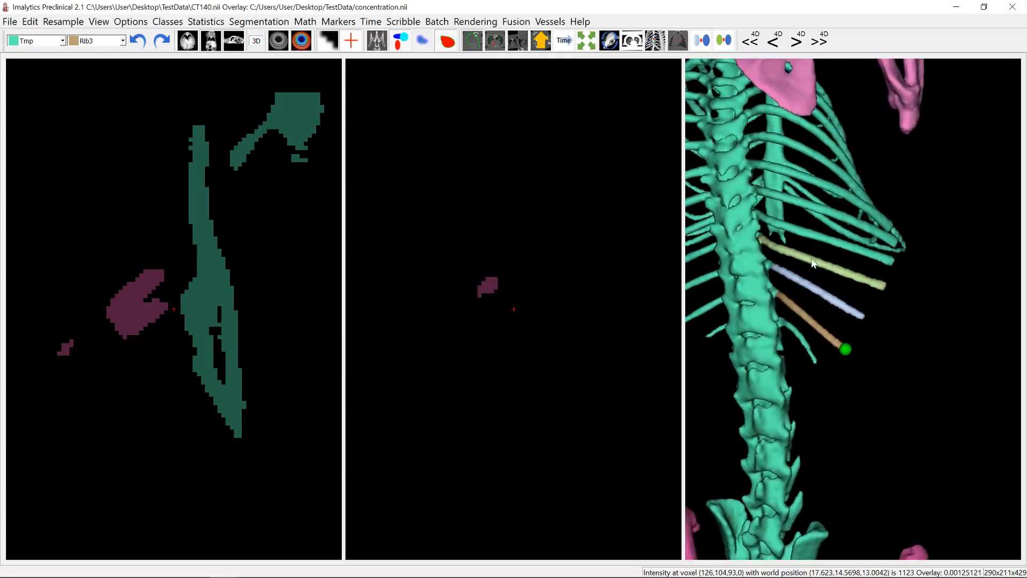
- Cut the rib above Rib1 loose from the spine by encircling its cross-section at the spinal joint and deleting it, checking the cut position against the CT
{"action": "left_click_drag", "start_coordinate": [812, 262], "coordinate": [798, 261]}
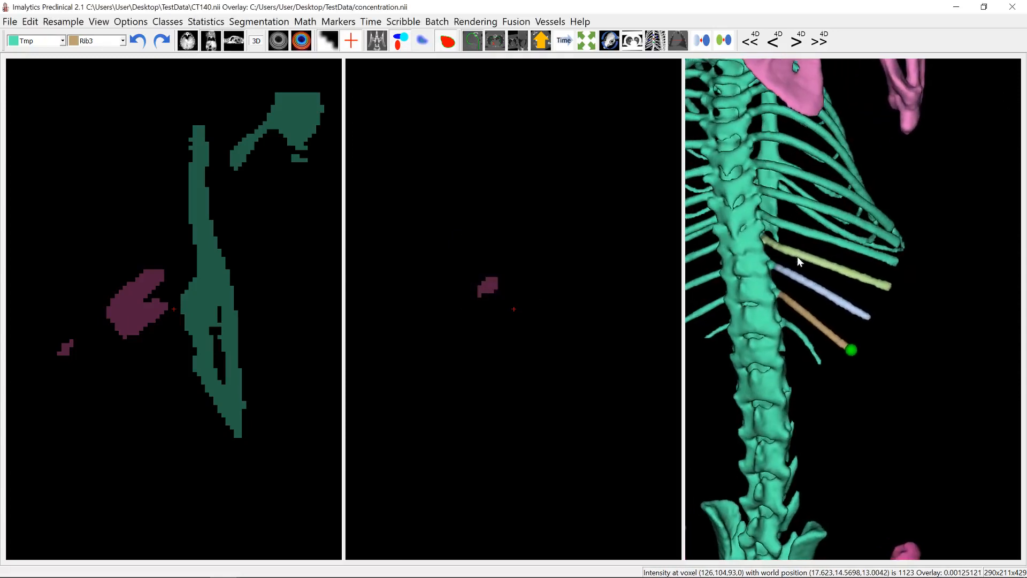
{"action": "left_click", "coordinate": [763, 216]}
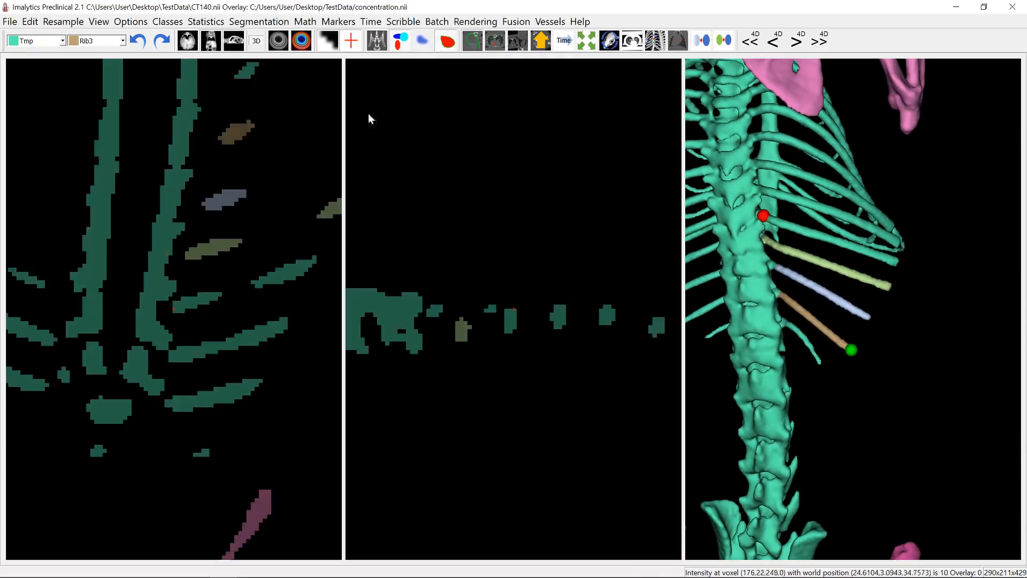
{"action": "scroll", "coordinate": [512, 312], "scroll_direction": "down", "scroll_amount": 2}
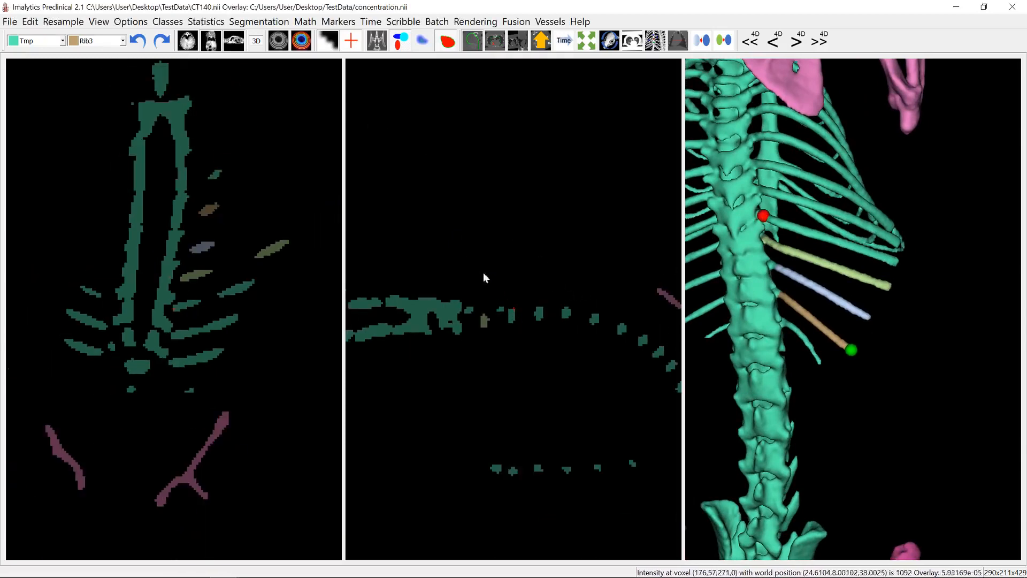
{"action": "left_click", "coordinate": [378, 40]}
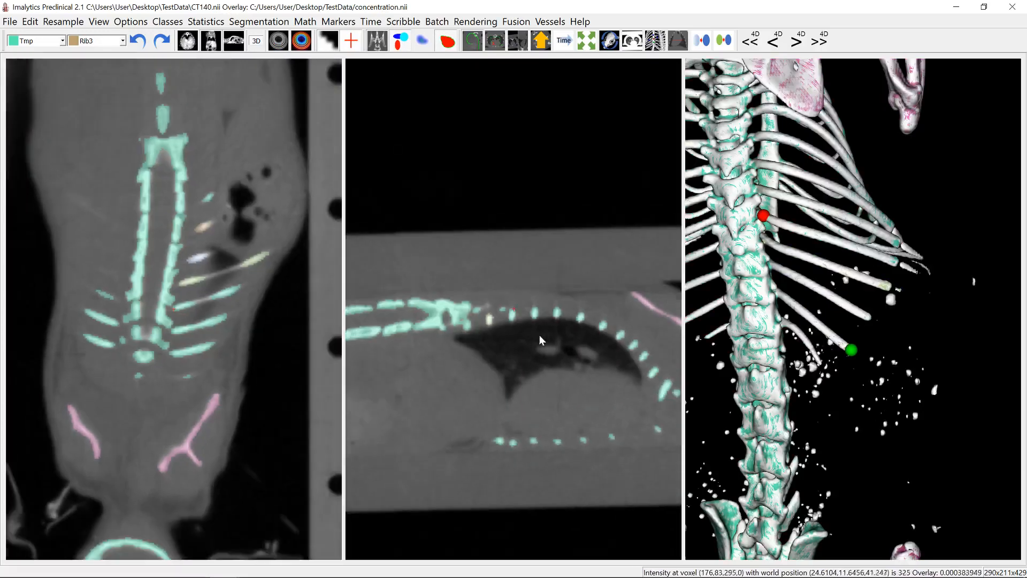
{"action": "scroll", "coordinate": [518, 328], "scroll_direction": "up", "scroll_amount": 1}
{"action": "scroll", "coordinate": [522, 310], "scroll_direction": "up", "scroll_amount": 2}
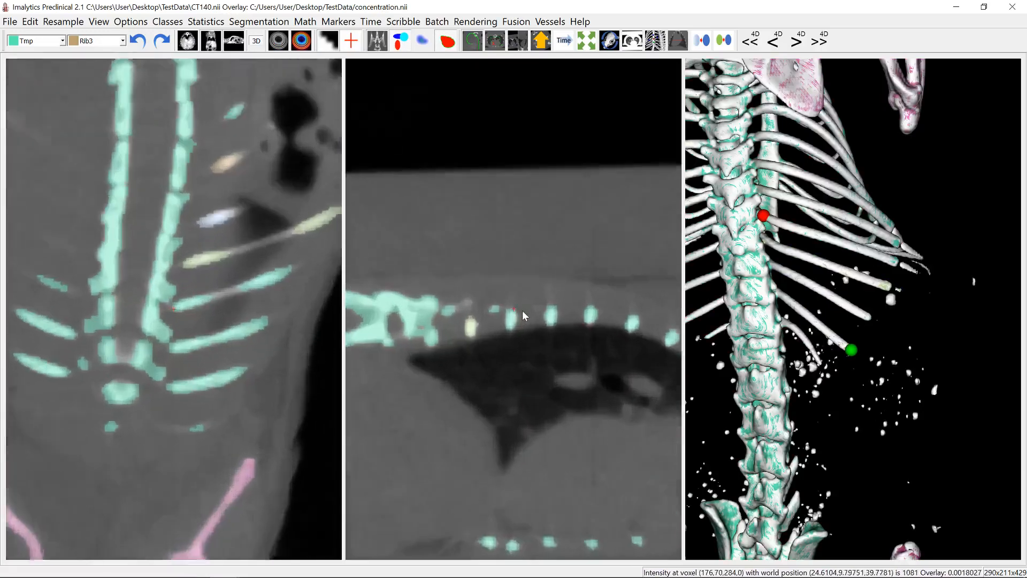
{"action": "left_click", "coordinate": [377, 40]}
{"action": "left_click_drag", "start_coordinate": [499, 324], "coordinate": [511, 303]}
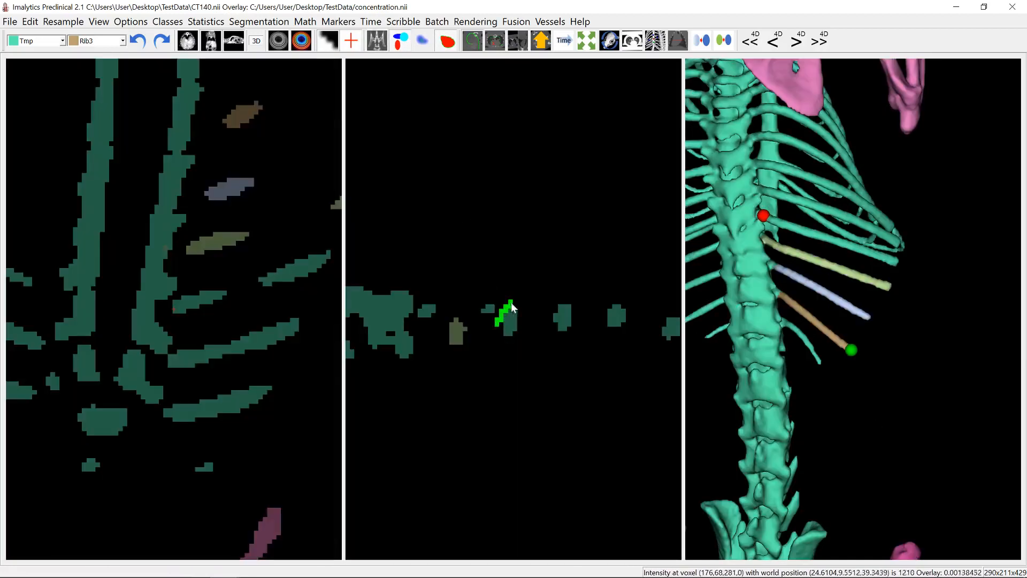
{"action": "left_click_drag", "start_coordinate": [509, 340], "coordinate": [498, 331]}
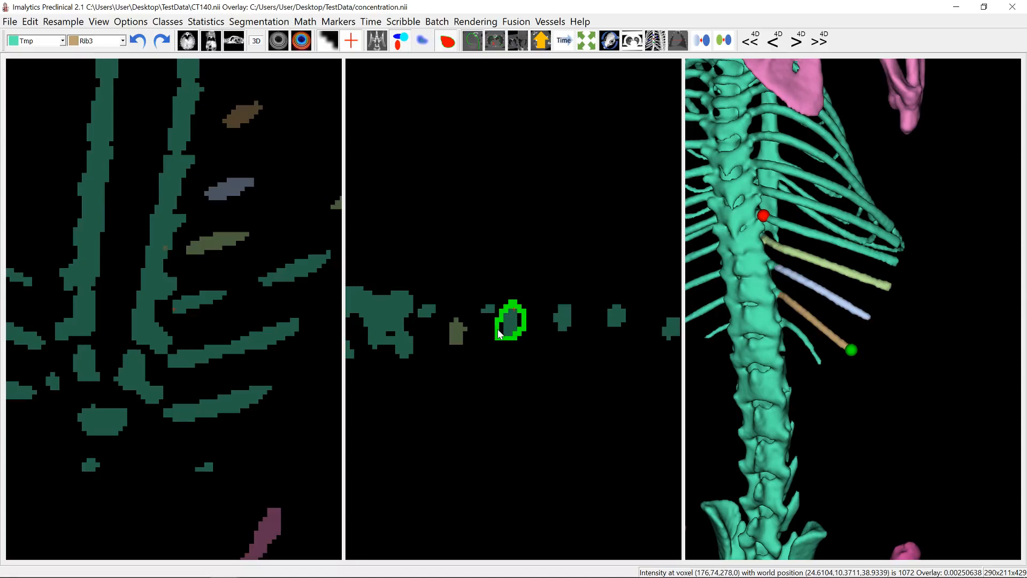
{"action": "key", "text": "Delete"}
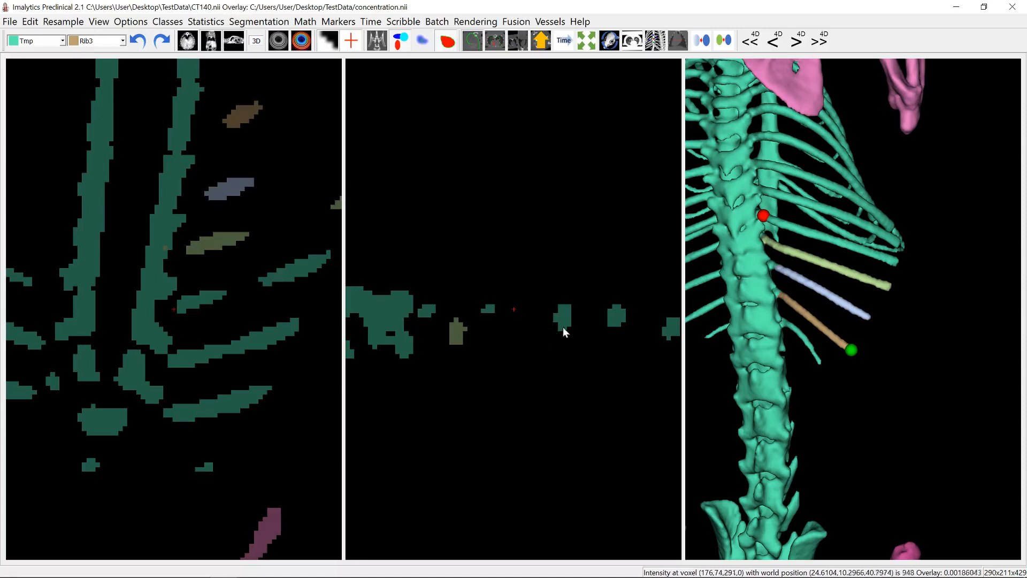
- Encircle and delete the cross-sections of the next three ribs in the same slice to detach them from the spine
{"action": "mouse_move", "coordinate": [548, 329]}
{"action": "left_mouse_down"}
{"action": "mouse_move", "coordinate": [573, 304]}
{"action": "mouse_move", "coordinate": [548, 332]}
{"action": "mouse_move", "coordinate": [661, 316]}
{"action": "mouse_move", "coordinate": [669, 347]}
{"action": "left_mouse_up"}
{"action": "key", "text": "Delete"}
{"action": "key", "text": "Delete"}
{"action": "key", "text": "Delete"}
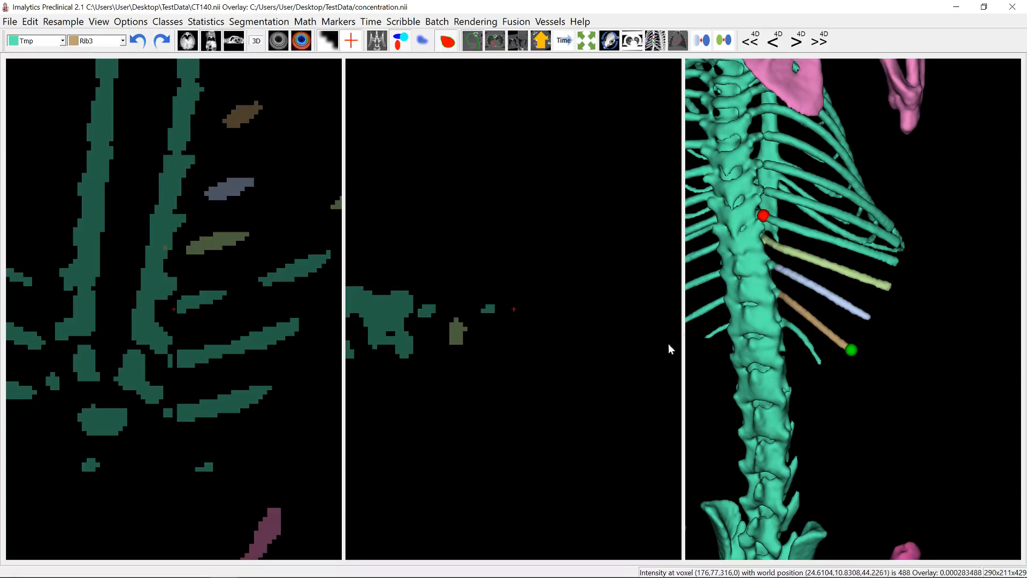
- Add a class named Rib4 and assign the detached rib directly above Rib1 to it with an unlimited region fill
{"action": "right_click", "coordinate": [833, 236]}
{"action": "left_click", "coordinate": [849, 239]}
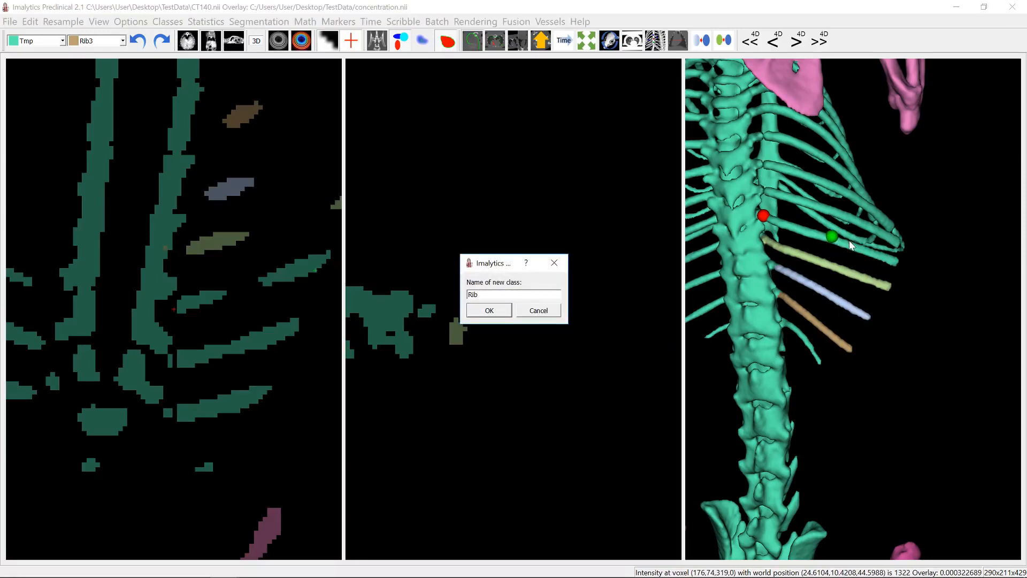
{"action": "type", "text": "Rib4"}
{"action": "key", "text": "Return"}
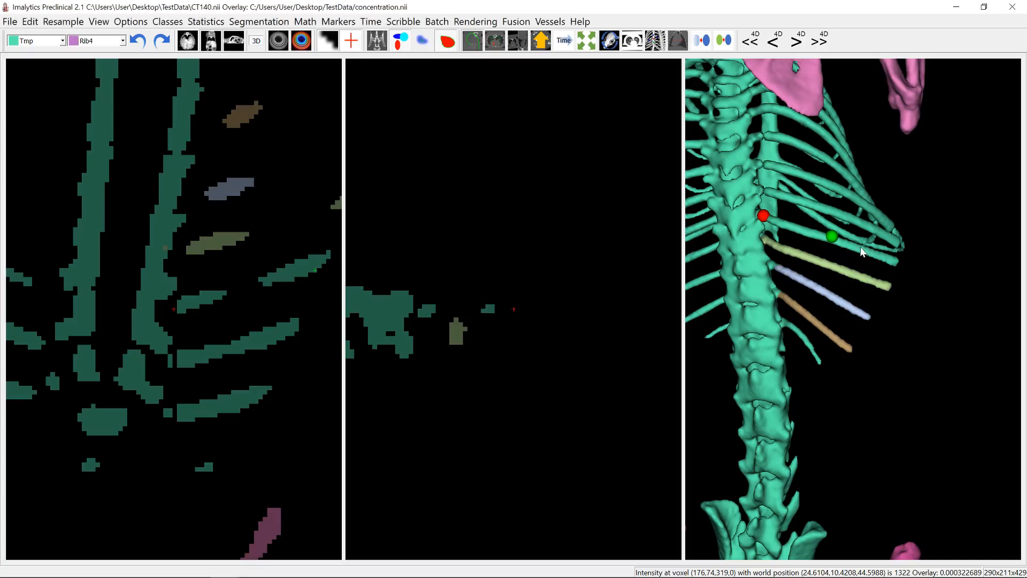
{"action": "right_click", "coordinate": [859, 249]}
{"action": "mouse_move", "coordinate": [898, 319]}
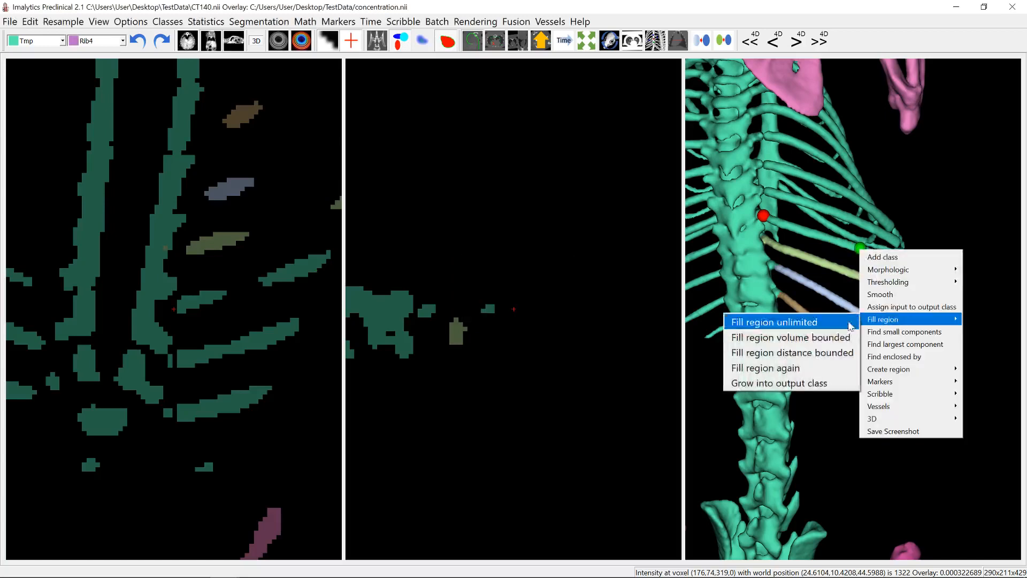
{"action": "left_click", "coordinate": [851, 324]}
- Add a class named Rib5 and assign the rib directly above Rib4 to it with an unlimited region fill
{"action": "left_click_drag", "start_coordinate": [873, 239], "coordinate": [818, 252]}
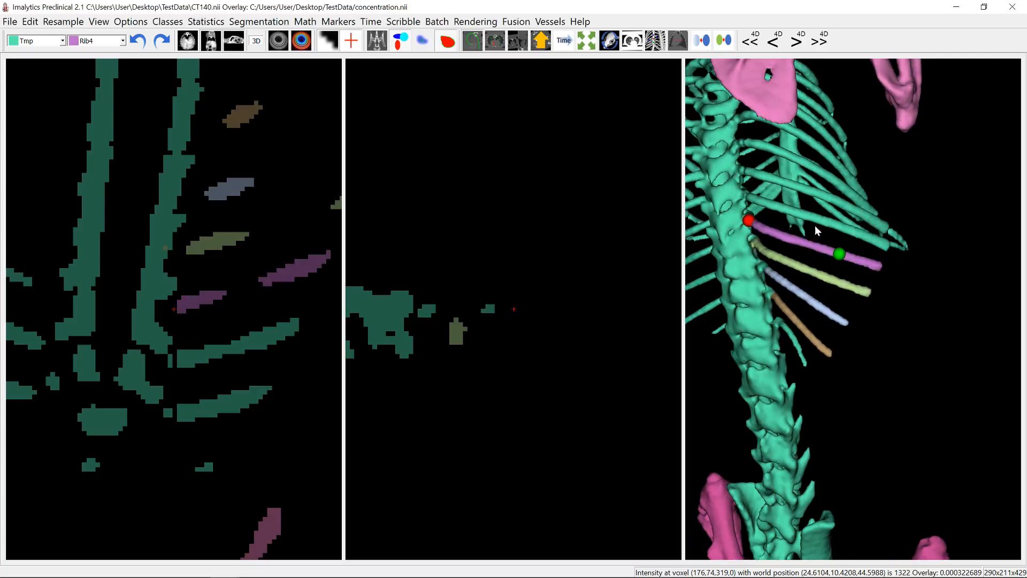
{"action": "right_click", "coordinate": [815, 224]}
{"action": "left_click", "coordinate": [830, 229]}
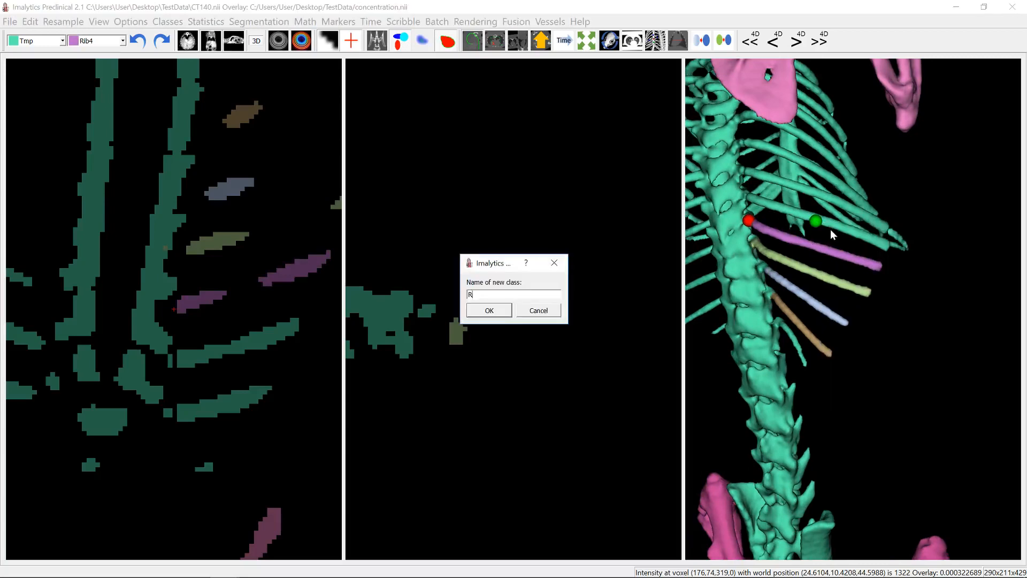
{"action": "key", "text": "Return"}
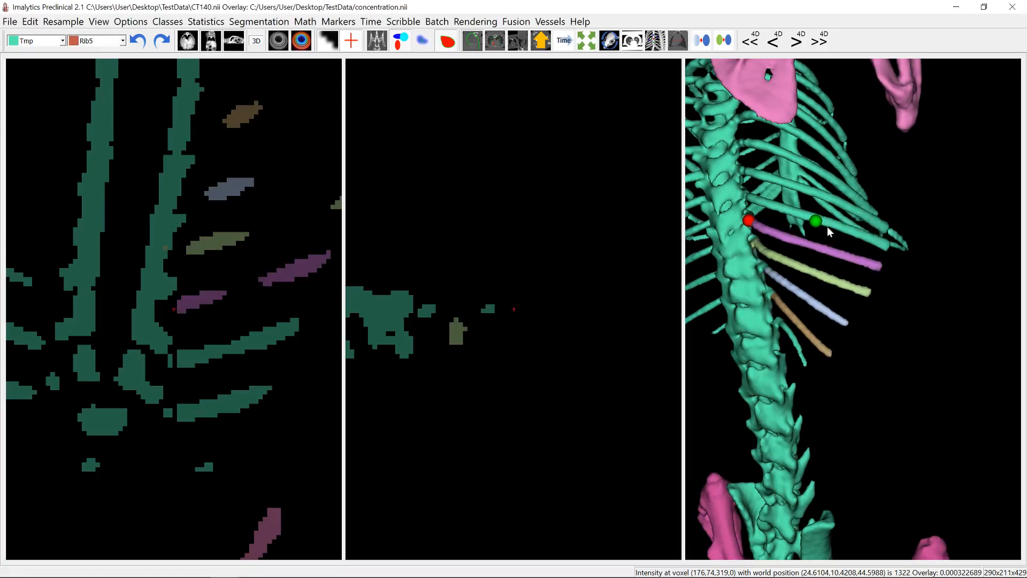
{"action": "right_click", "coordinate": [828, 229]}
{"action": "mouse_move", "coordinate": [852, 293]}
{"action": "left_click", "coordinate": [801, 303]}
- Examine the rib cage from behind and in front, centring the slices on several points where ribs meet the sternum
{"action": "left_click_drag", "start_coordinate": [775, 235], "coordinate": [883, 213]}
{"action": "scroll", "coordinate": [781, 230], "scroll_direction": "down", "scroll_amount": 2}
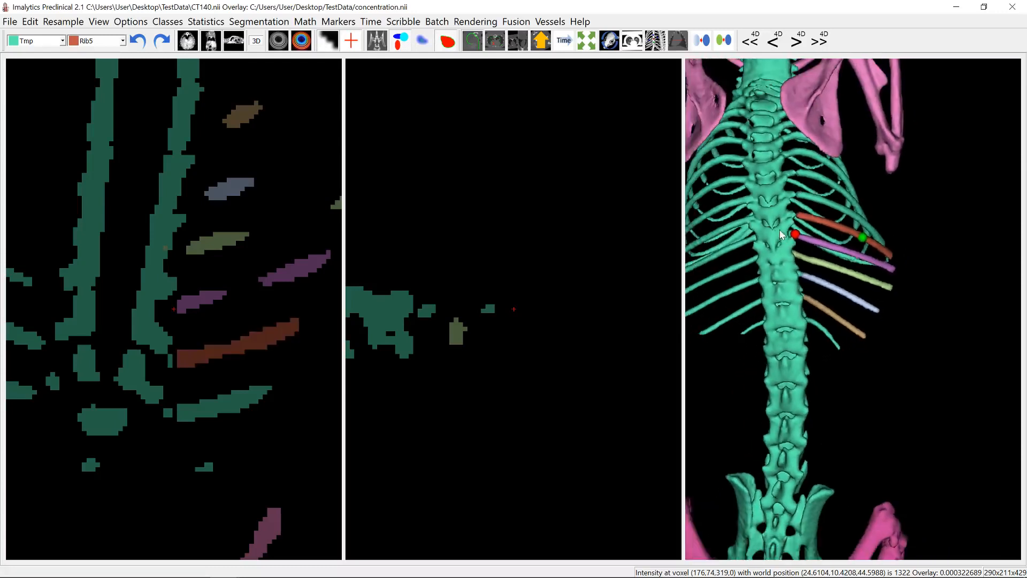
{"action": "scroll", "coordinate": [781, 236], "scroll_direction": "down", "scroll_amount": 2}
{"action": "left_click_drag", "start_coordinate": [781, 238], "coordinate": [799, 241]}
{"action": "middle_click_drag", "start_coordinate": [780, 266], "coordinate": [854, 252]}
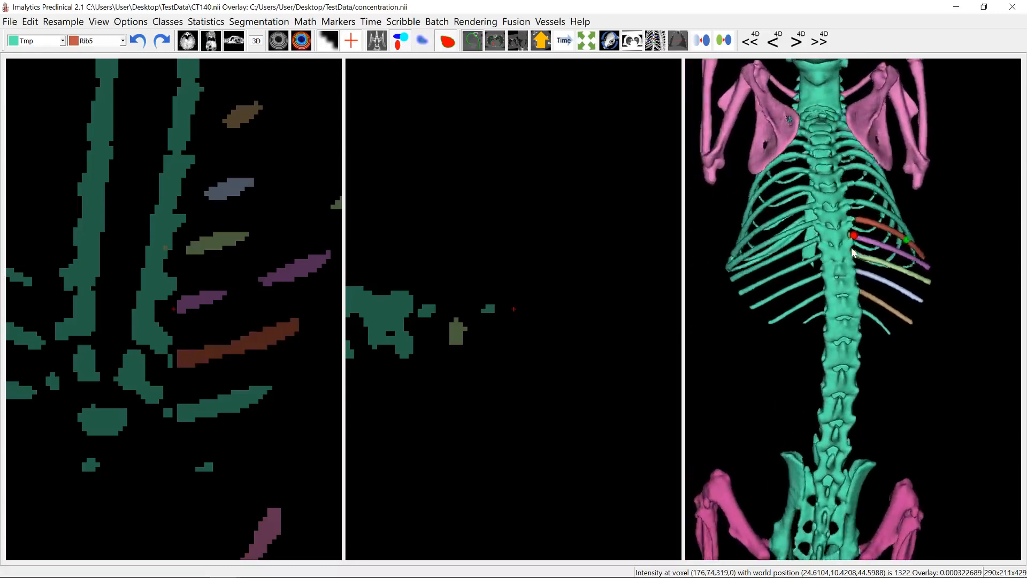
{"action": "left_click_drag", "start_coordinate": [854, 253], "coordinate": [932, 265]}
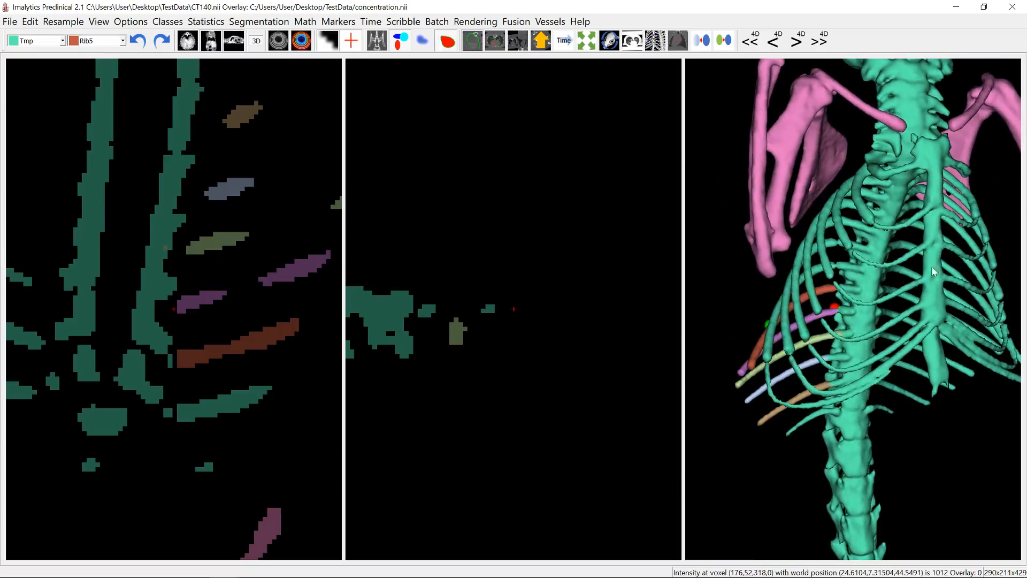
{"action": "left_click", "coordinate": [927, 216]}
{"action": "mouse_move", "coordinate": [500, 313]}
{"action": "left_mouse_down"}
{"action": "mouse_move", "coordinate": [538, 306]}
{"action": "mouse_move", "coordinate": [505, 321]}
{"action": "left_mouse_up"}
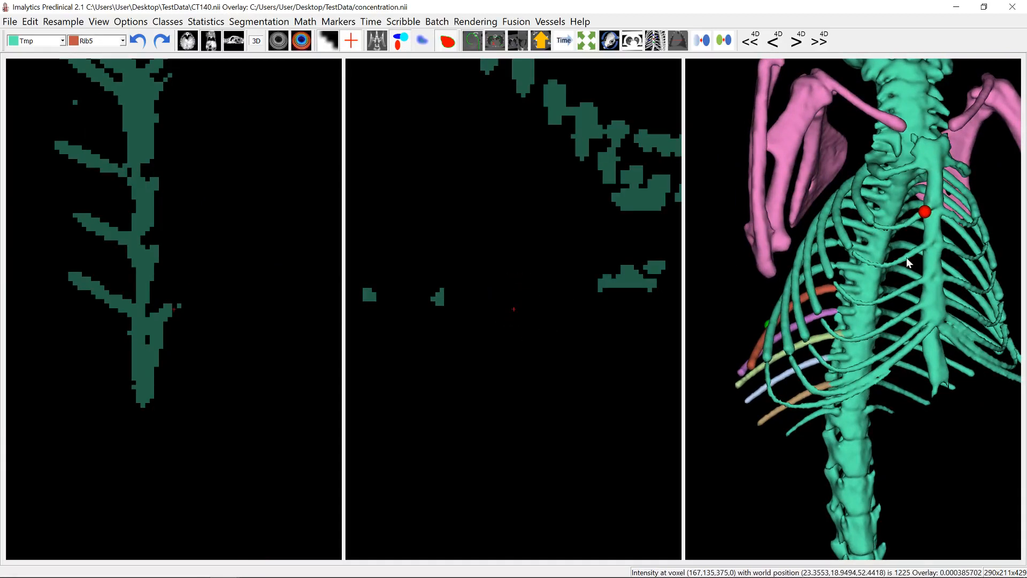
{"action": "left_click_drag", "start_coordinate": [817, 281], "coordinate": [796, 284]}
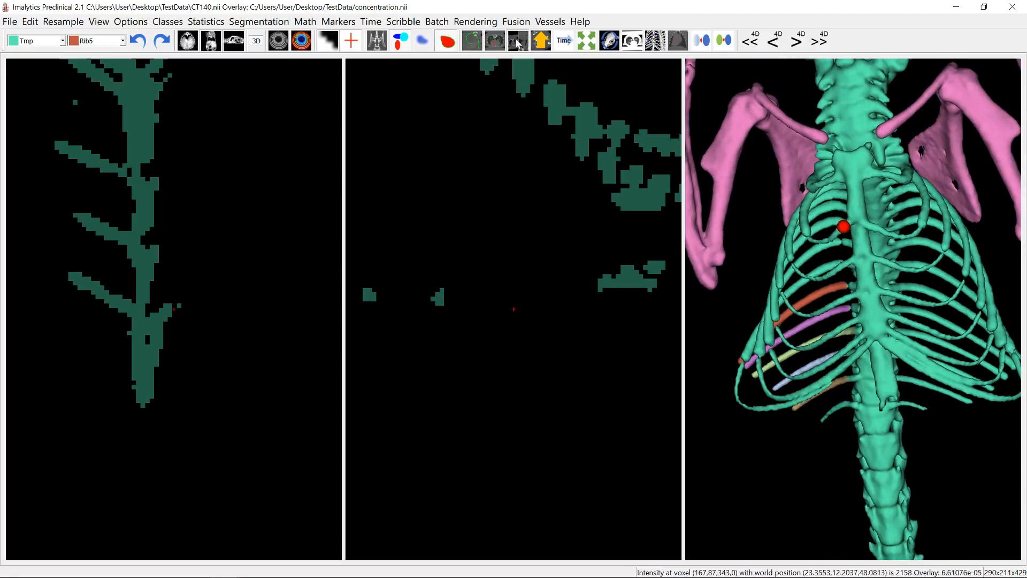
{"action": "left_click", "coordinate": [851, 262]}
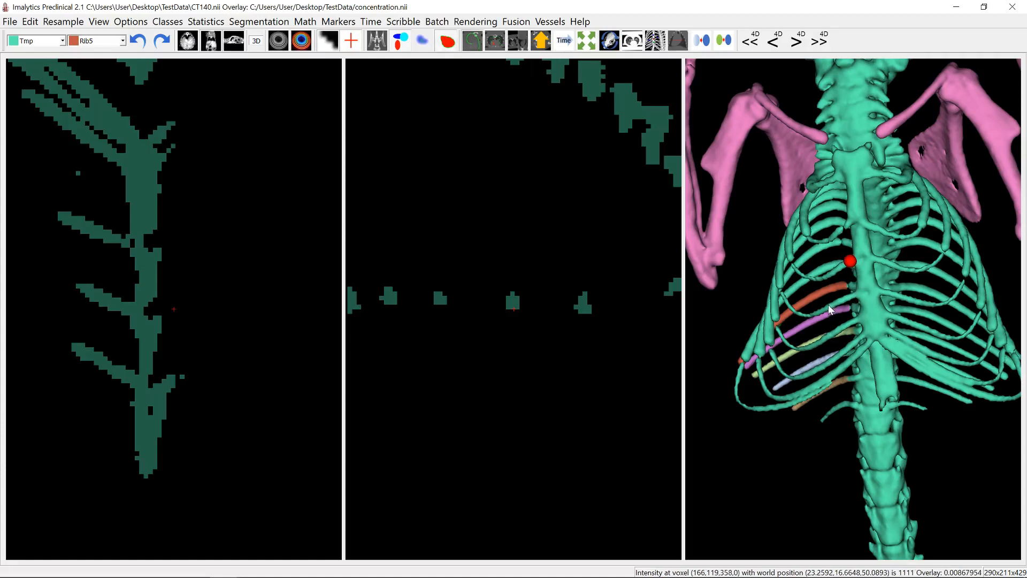
{"action": "left_click", "coordinate": [853, 295]}
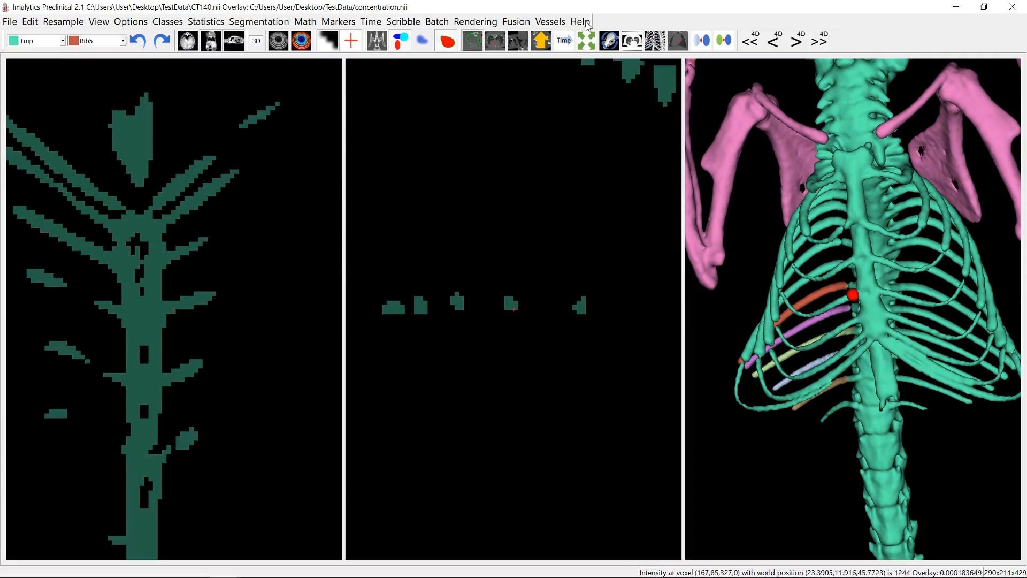
- Look up the program's overview of mouse modes and close it again
{"action": "left_click", "coordinate": [587, 24]}
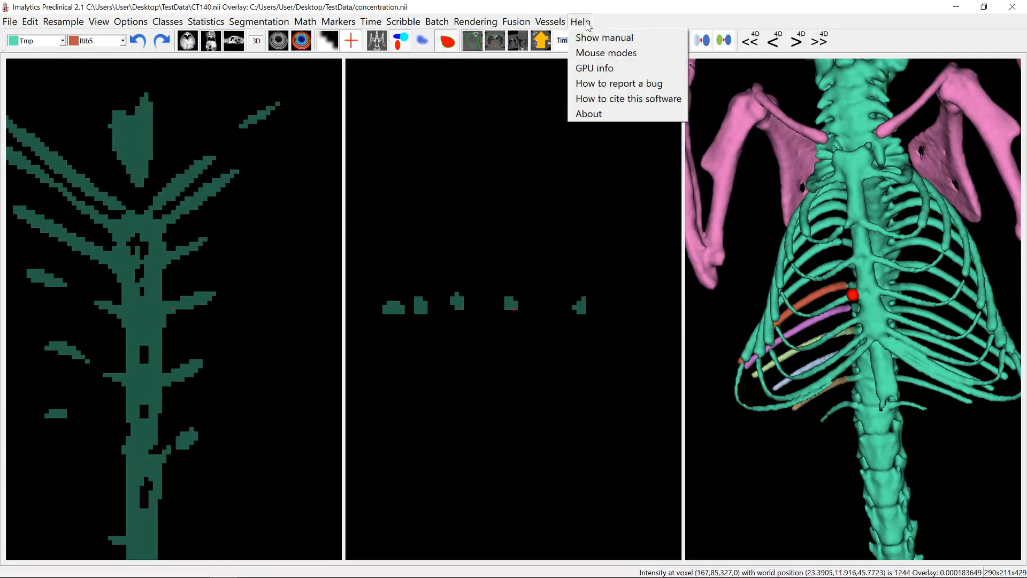
{"action": "left_click", "coordinate": [610, 53]}
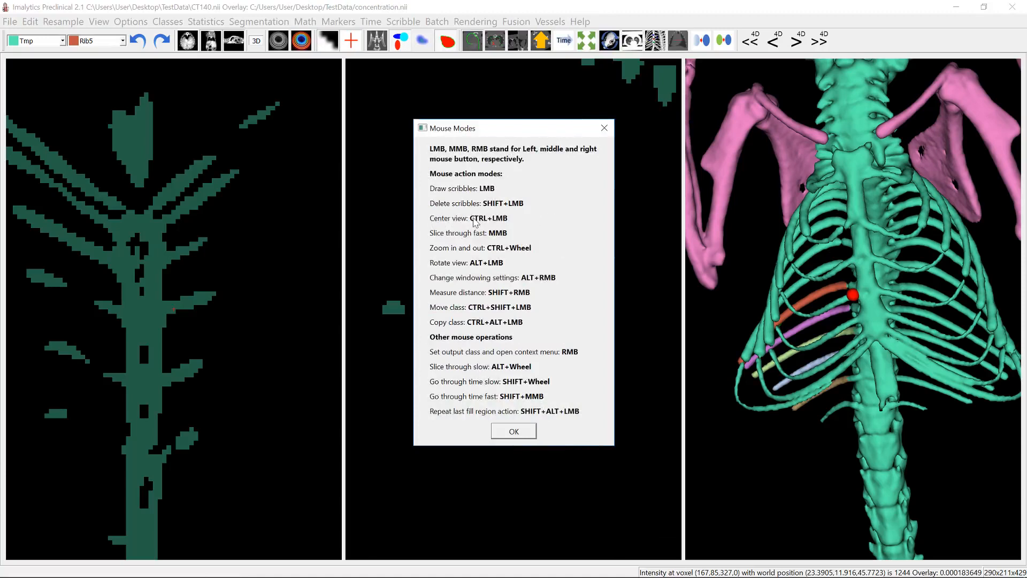
{"action": "left_click", "coordinate": [604, 128]}
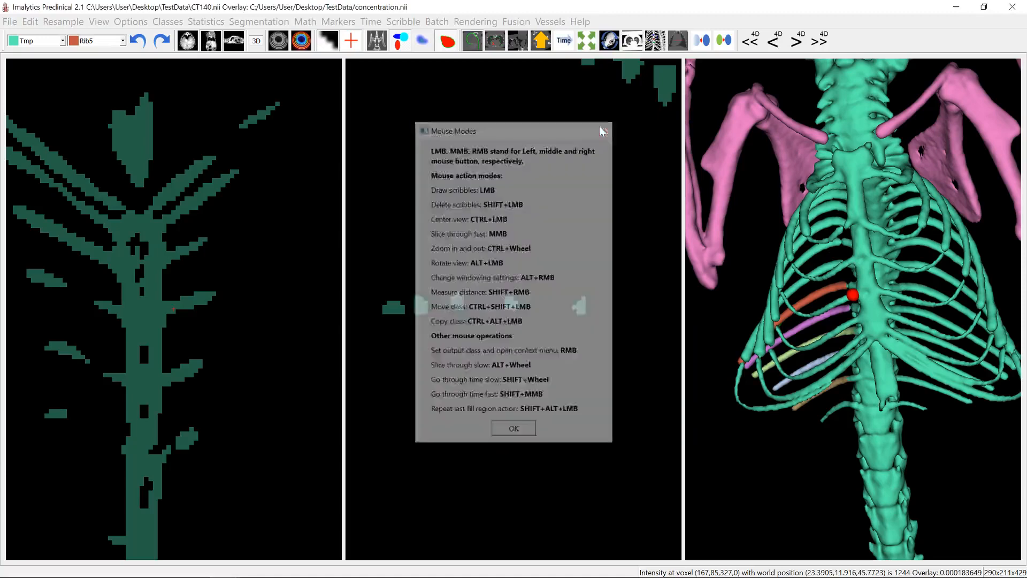
- Close the current segmentation and discard its unsaved changes
{"action": "mouse_move", "coordinate": [878, 272]}
{"action": "left_mouse_down"}
{"action": "mouse_move", "coordinate": [836, 277]}
{"action": "mouse_move", "coordinate": [880, 282]}
{"action": "left_mouse_up"}
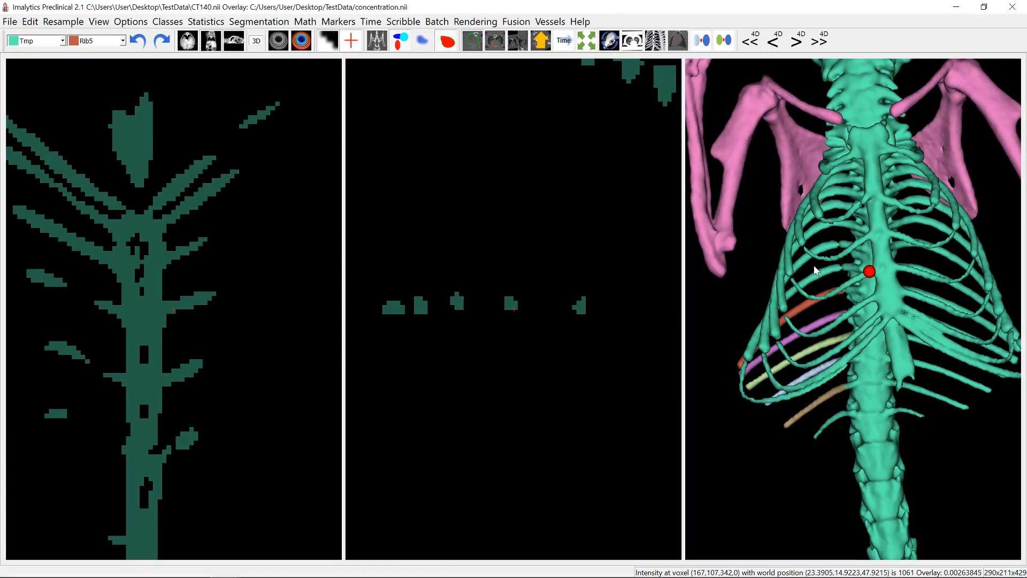
{"action": "scroll", "coordinate": [883, 327], "scroll_direction": "down", "scroll_amount": 5}
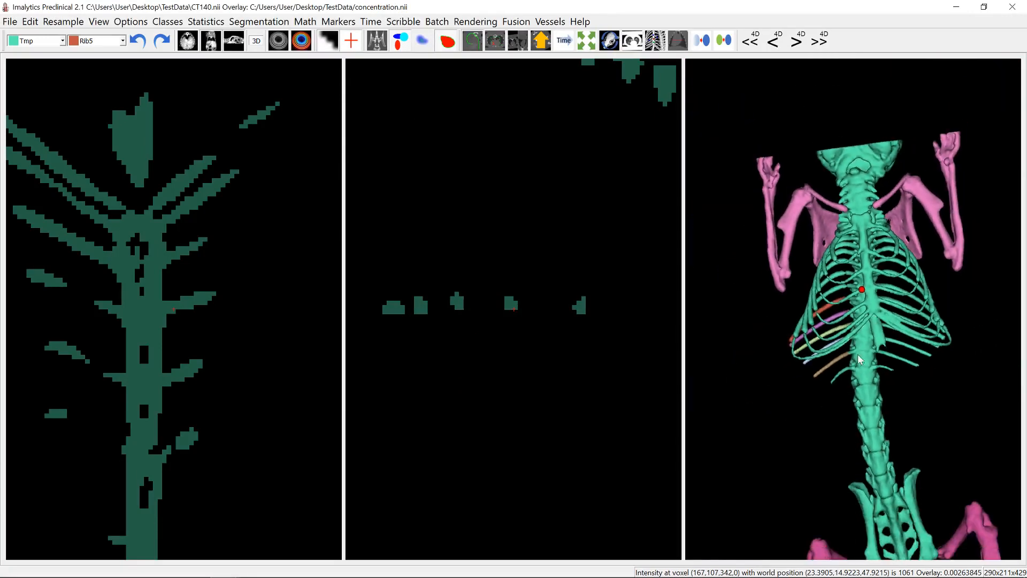
{"action": "left_click_drag", "start_coordinate": [868, 377], "coordinate": [877, 335]}
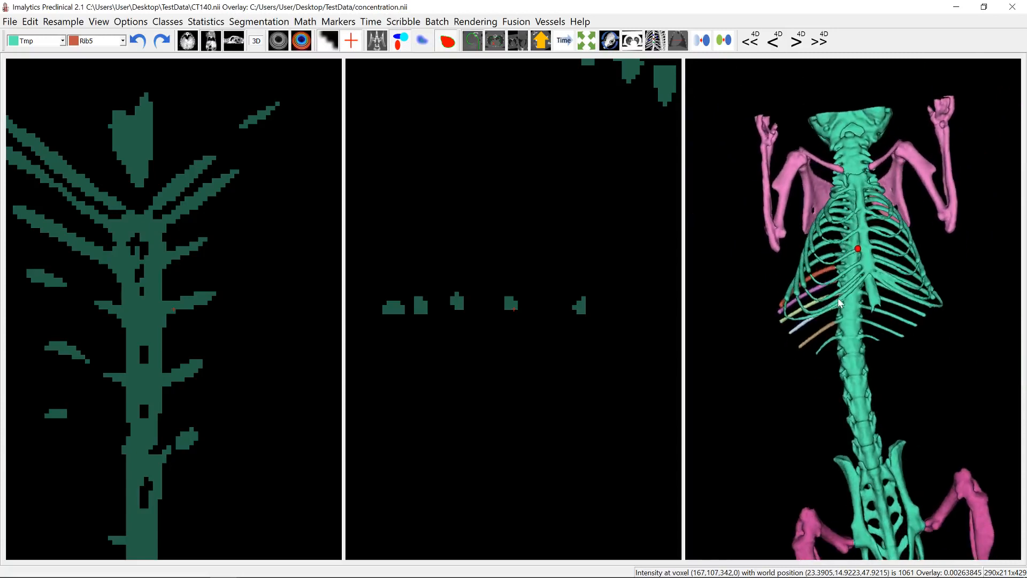
{"action": "left_click", "coordinate": [12, 21]}
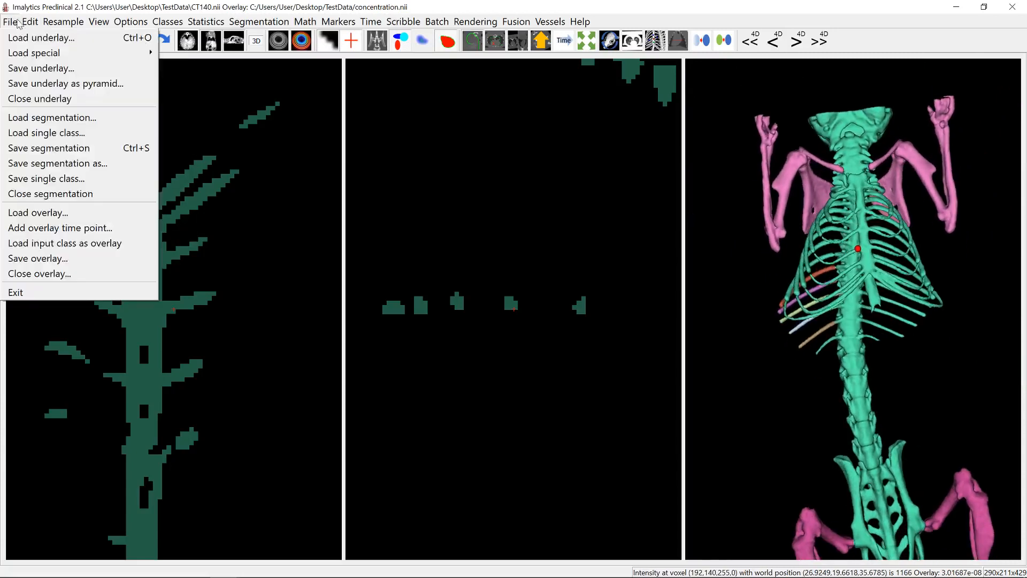
{"action": "left_click", "coordinate": [61, 194]}
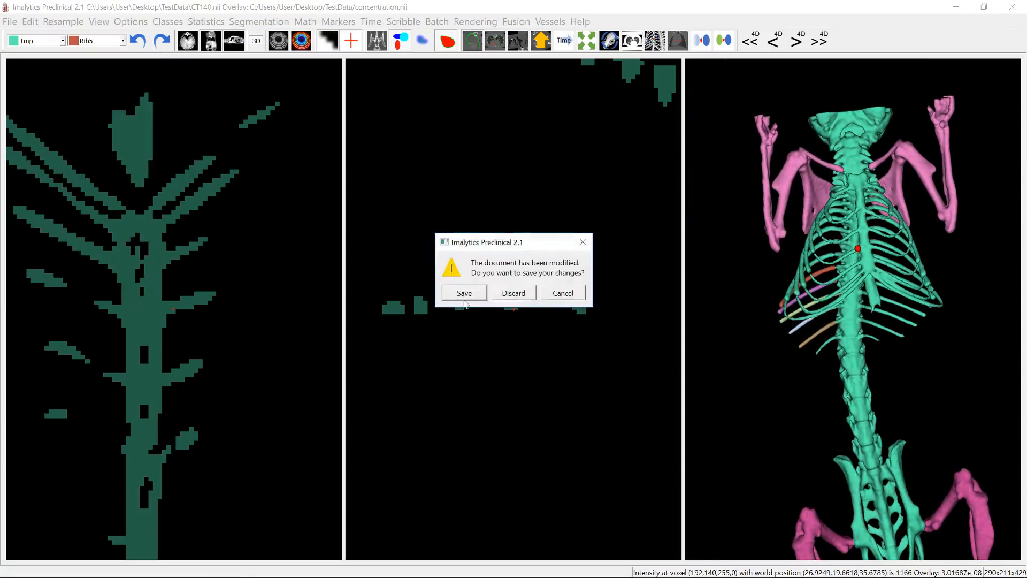
{"action": "left_click", "coordinate": [508, 292]}
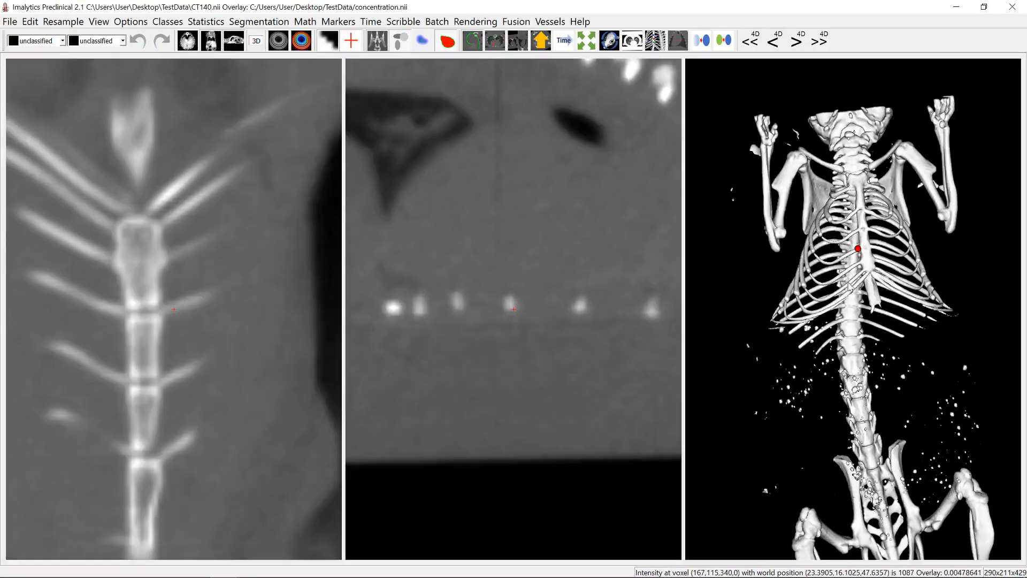
- Centre the slices inside the chest between the lungs and add a class named Tmp
{"action": "left_click_drag", "start_coordinate": [892, 306], "coordinate": [869, 306]}
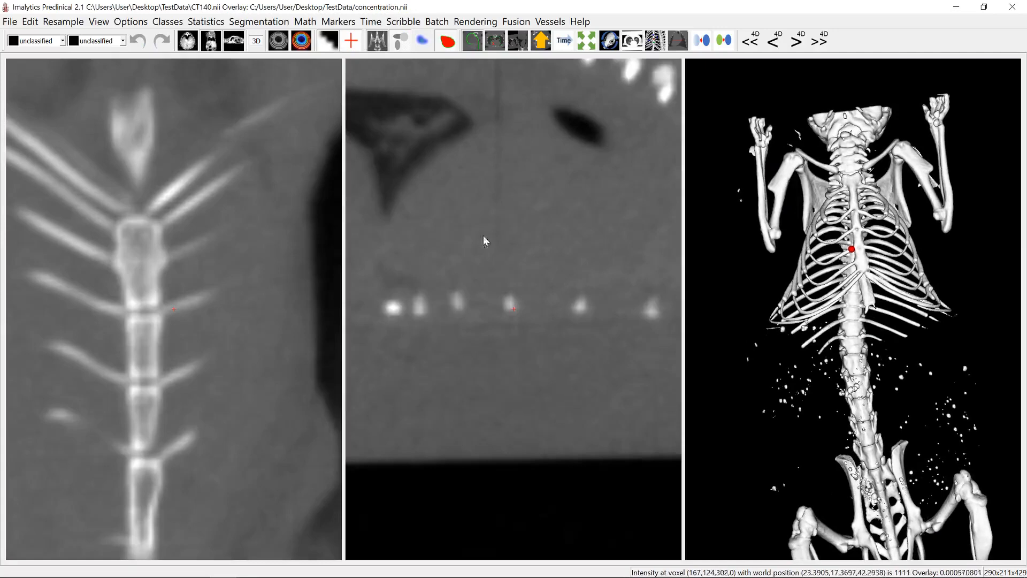
{"action": "scroll", "coordinate": [518, 237], "scroll_direction": "down", "scroll_amount": 6}
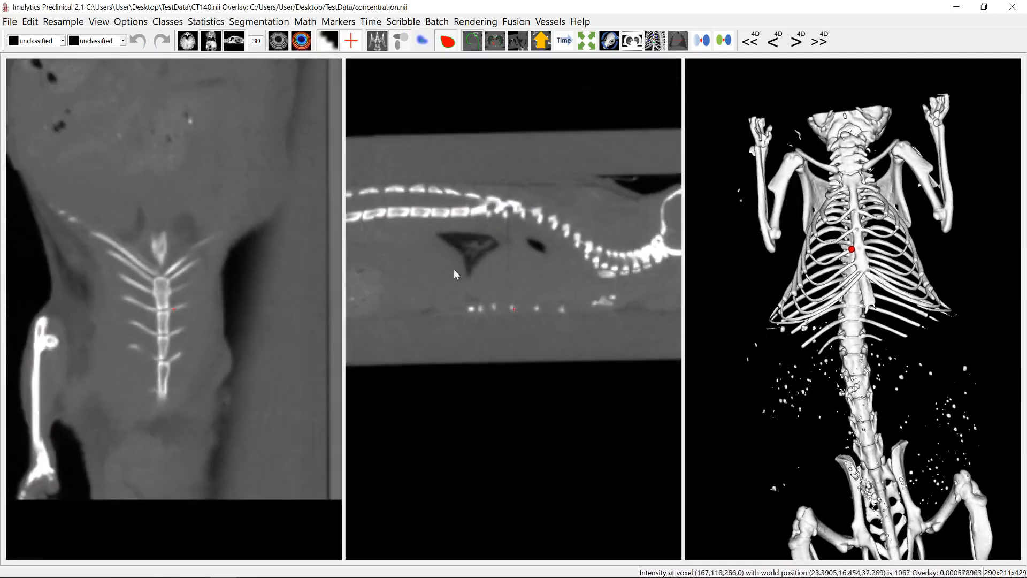
{"action": "left_click", "coordinate": [505, 249]}
{"action": "scroll", "coordinate": [176, 324], "scroll_direction": "up", "scroll_amount": 6}
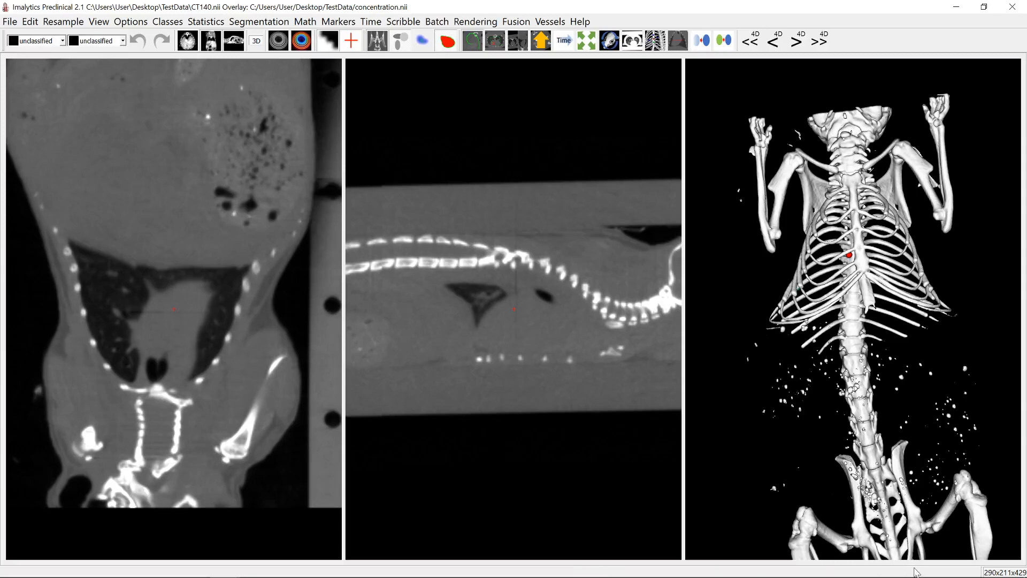
{"action": "right_click", "coordinate": [186, 312]}
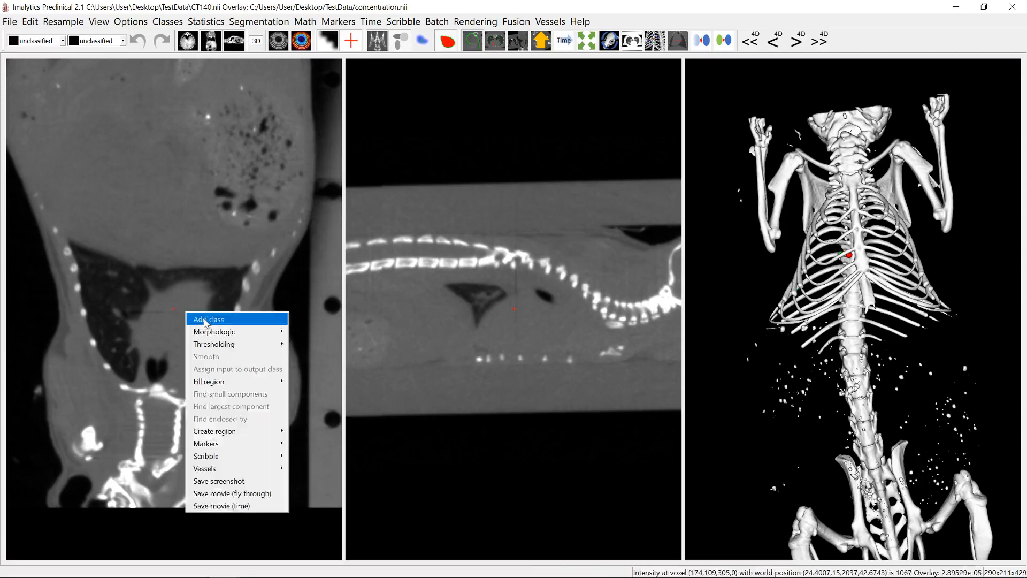
{"action": "left_click", "coordinate": [206, 320]}
{"action": "type", "text": "Tmp"}
{"action": "key", "text": "Return"}
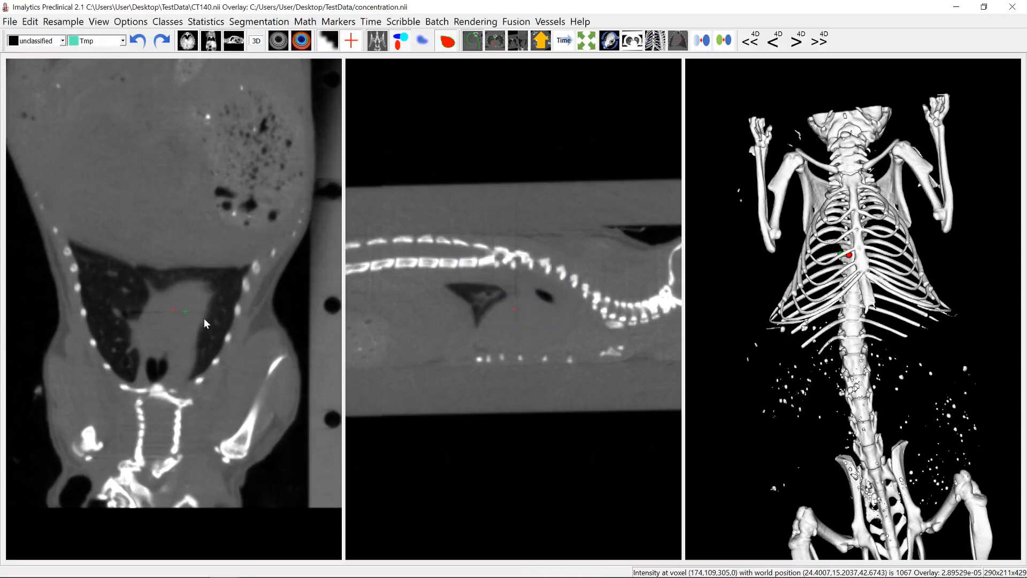
- Apply a below-threshold segmentation to assign the dark air and lung areas to the Tmp class
{"action": "right_click", "coordinate": [191, 297]}
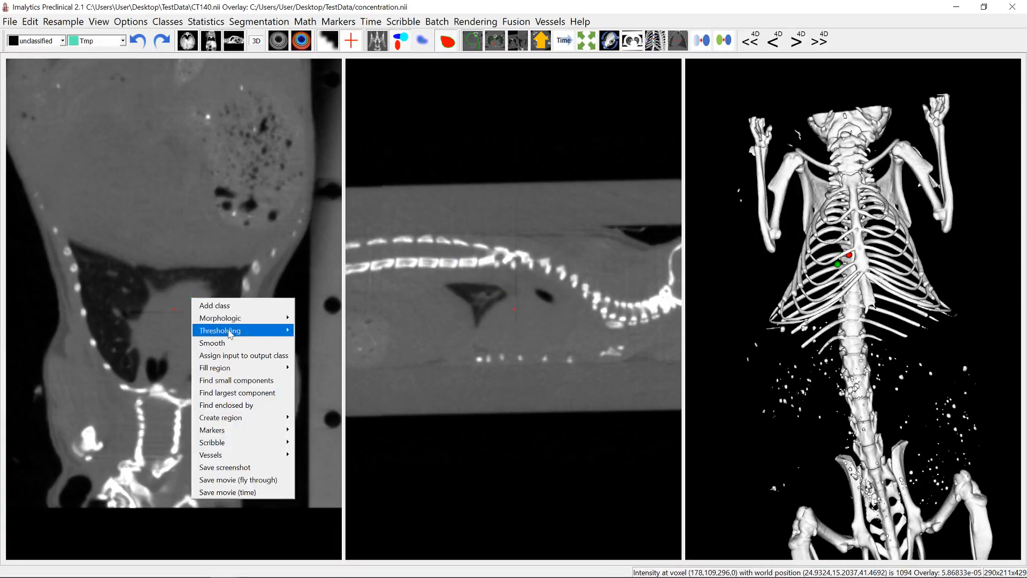
{"action": "mouse_move", "coordinate": [229, 330]}
{"action": "left_click", "coordinate": [328, 349]}
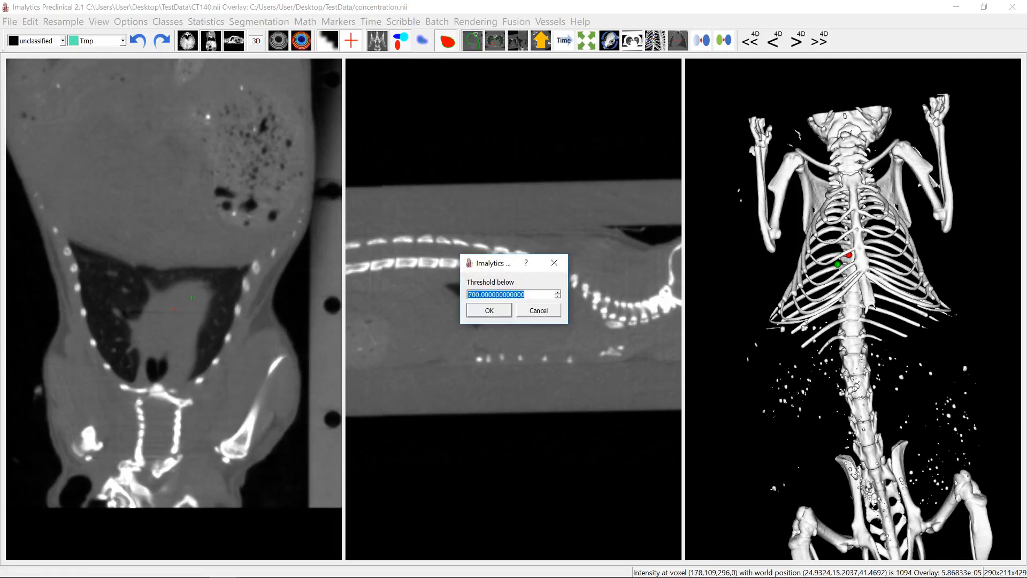
{"action": "type", "text": "6"}
{"action": "key", "text": "Return"}
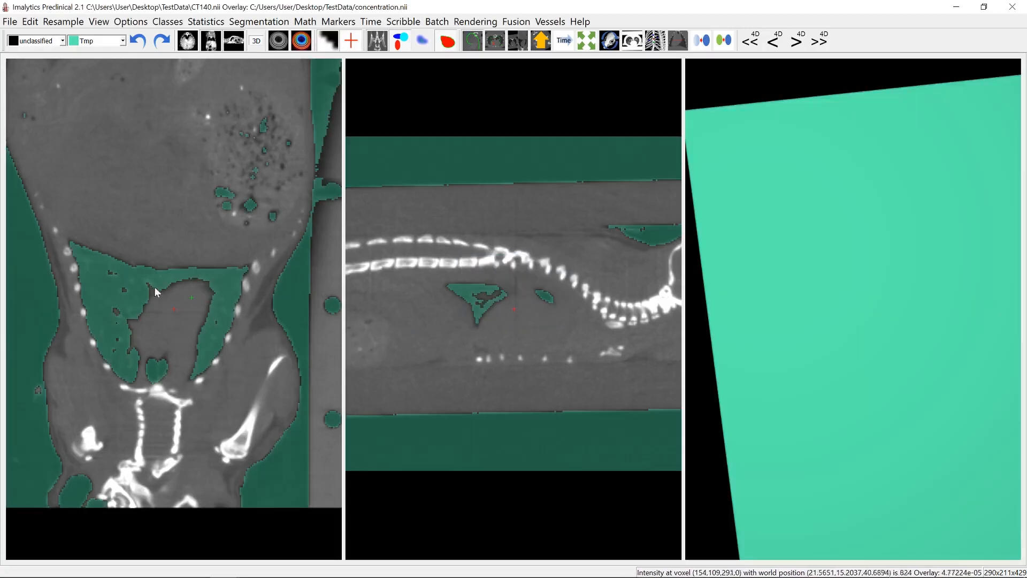
- Add a class named Lung and assign the connected lung area inside the rib cage to it with a region fill
{"action": "right_click", "coordinate": [226, 278]}
{"action": "left_click", "coordinate": [241, 281]}
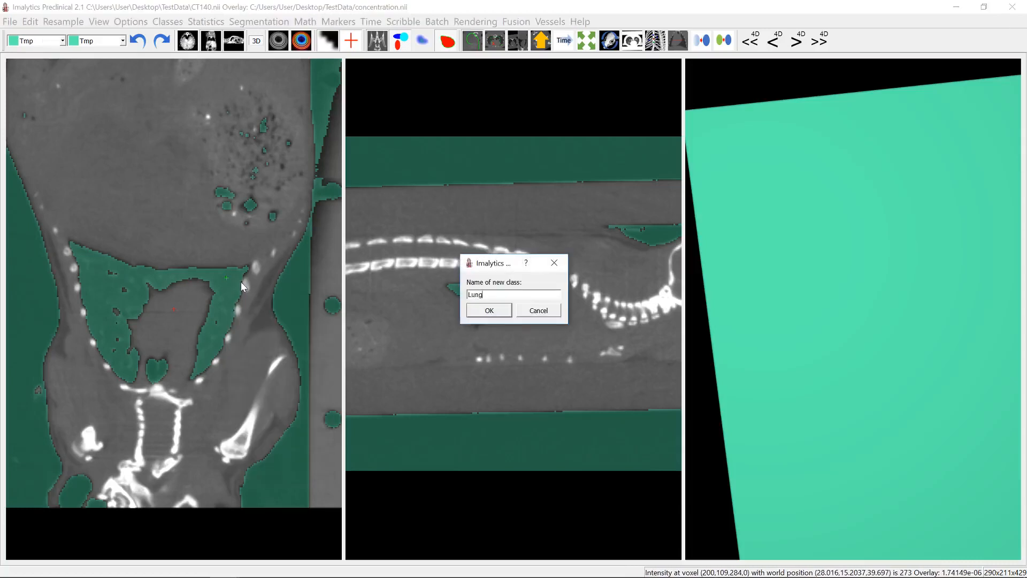
{"action": "type", "text": "Lung"}
{"action": "key", "text": "Return"}
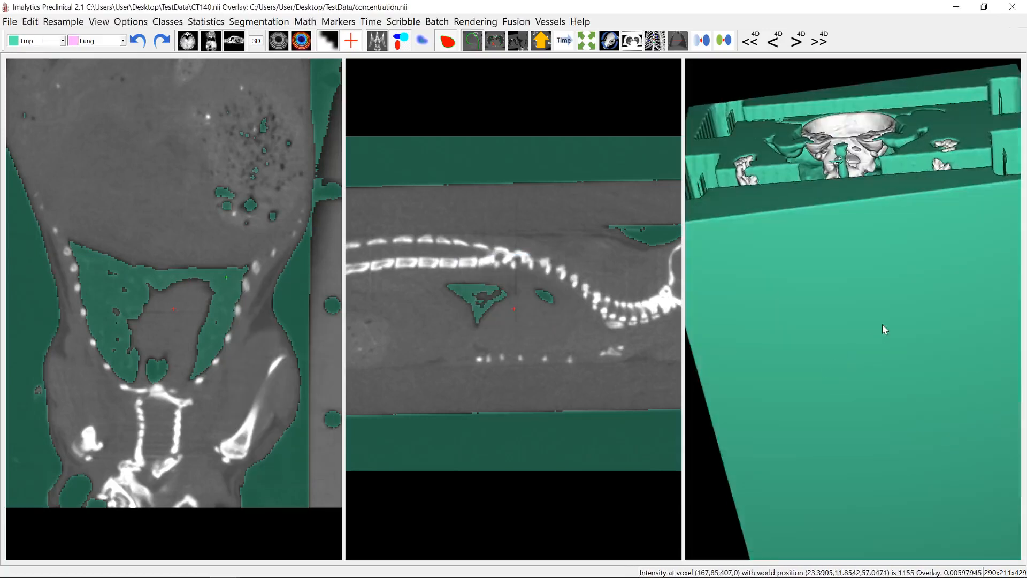
{"action": "scroll", "coordinate": [878, 327], "scroll_direction": "down", "scroll_amount": 5}
{"action": "scroll", "coordinate": [856, 311], "scroll_direction": "up", "scroll_amount": 1}
{"action": "mouse_move", "coordinate": [843, 313]}
{"action": "left_mouse_down"}
{"action": "mouse_move", "coordinate": [897, 444]}
{"action": "mouse_move", "coordinate": [860, 461]}
{"action": "mouse_move", "coordinate": [860, 320]}
{"action": "left_mouse_up"}
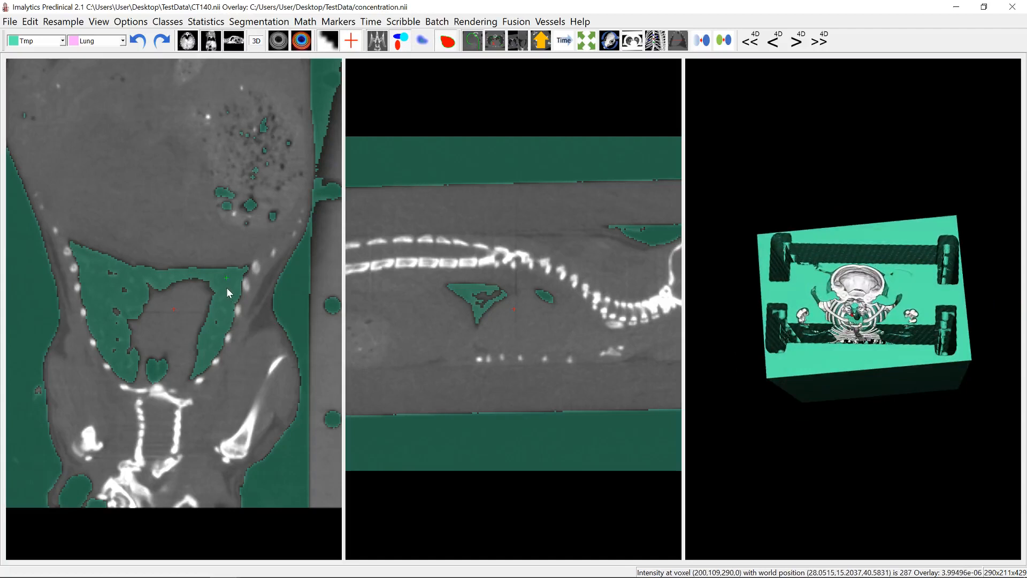
{"action": "right_click", "coordinate": [227, 288]}
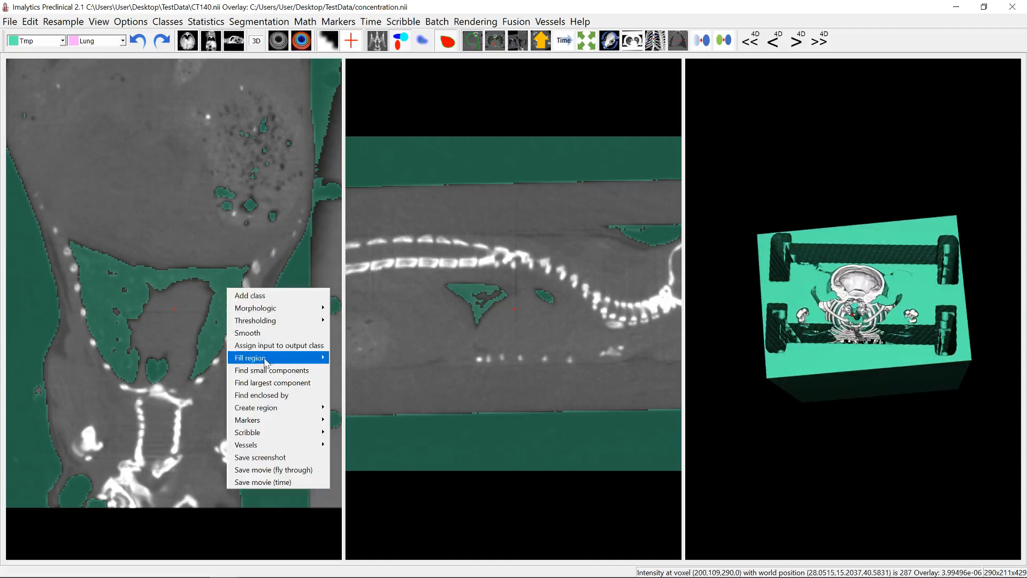
{"action": "mouse_move", "coordinate": [265, 361]}
{"action": "left_click", "coordinate": [398, 360]}
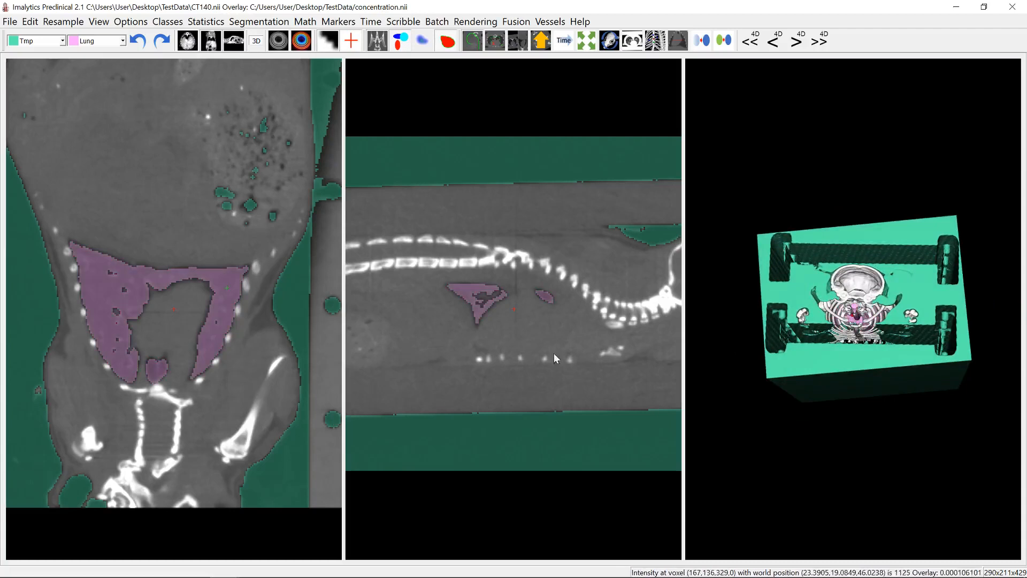
- Remove the Tmp class and inspect the lungs within the rib cage in the 3D view
{"action": "left_click", "coordinate": [169, 21]}
{"action": "left_click", "coordinate": [173, 51]}
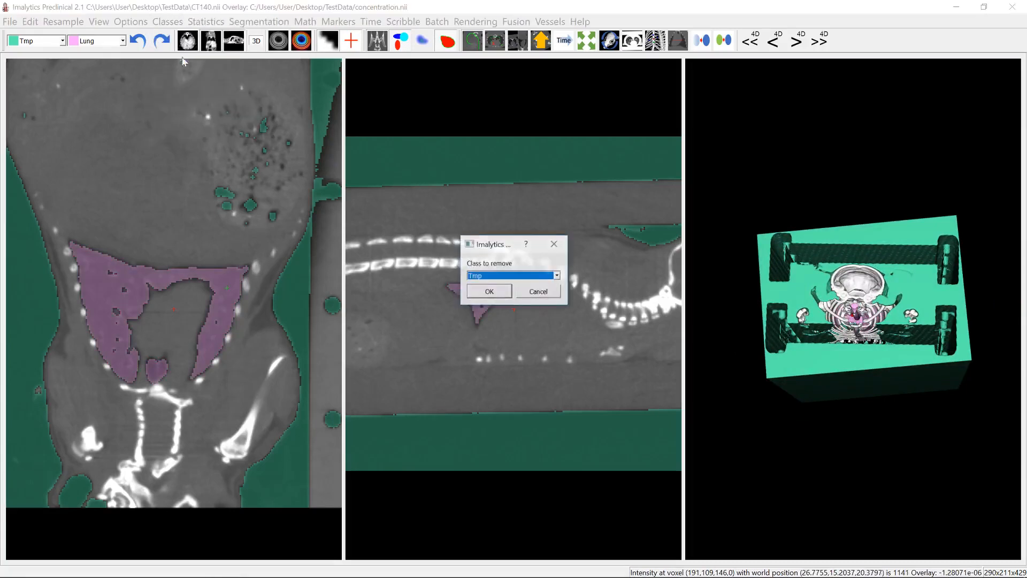
{"action": "left_click", "coordinate": [502, 291]}
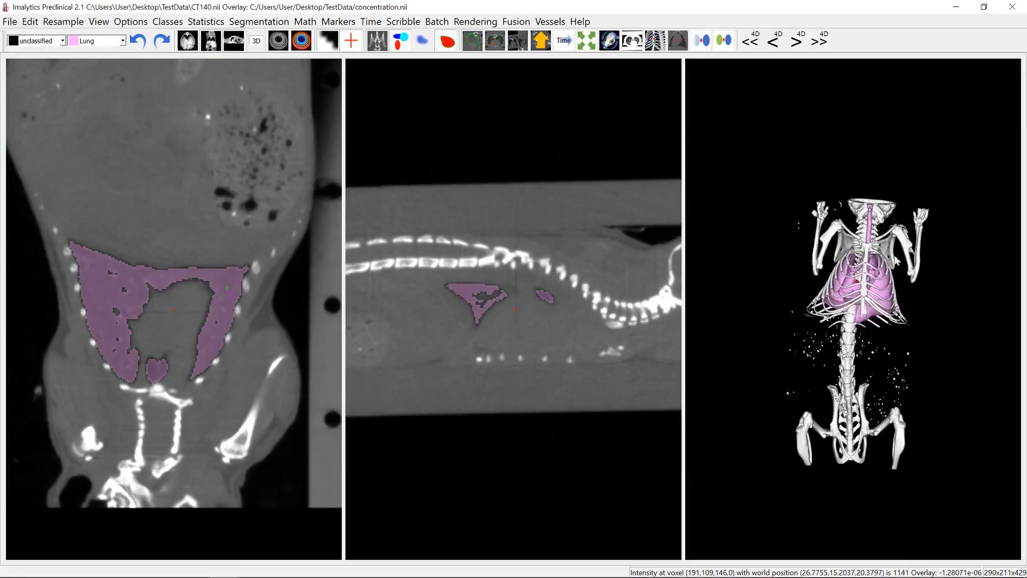
{"action": "scroll", "coordinate": [865, 332], "scroll_direction": "up", "scroll_amount": 5}
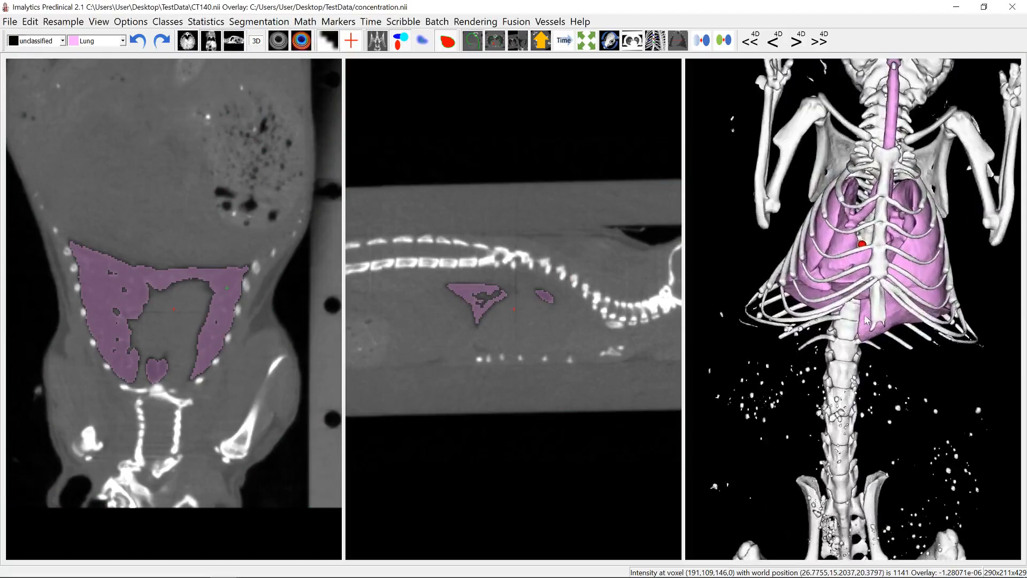
{"action": "left_click_drag", "start_coordinate": [847, 363], "coordinate": [863, 348]}
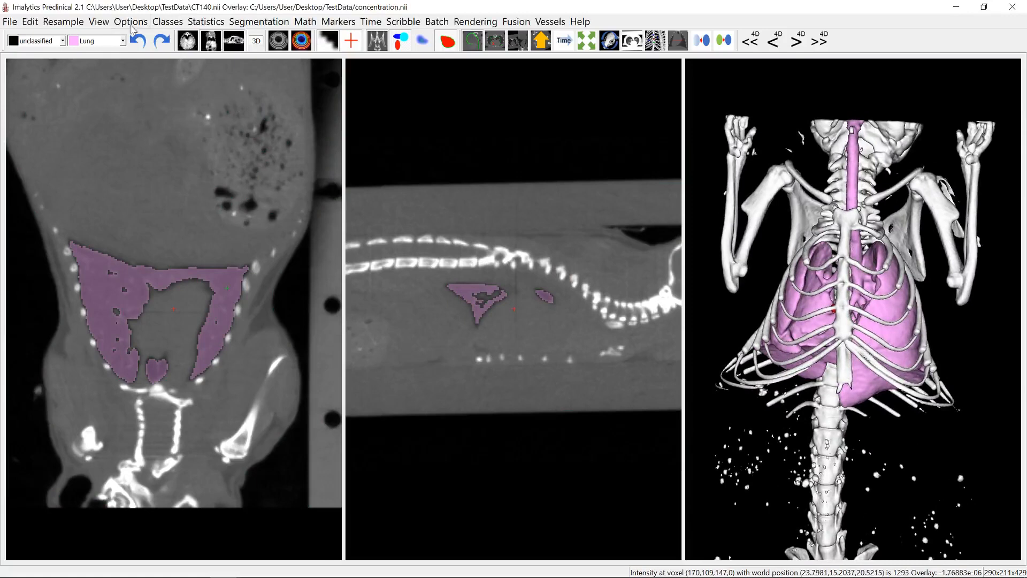
- Undo the lung segmentation until the bone classes are restored, and hide the CT underlay
{"action": "left_click", "coordinate": [138, 41]}
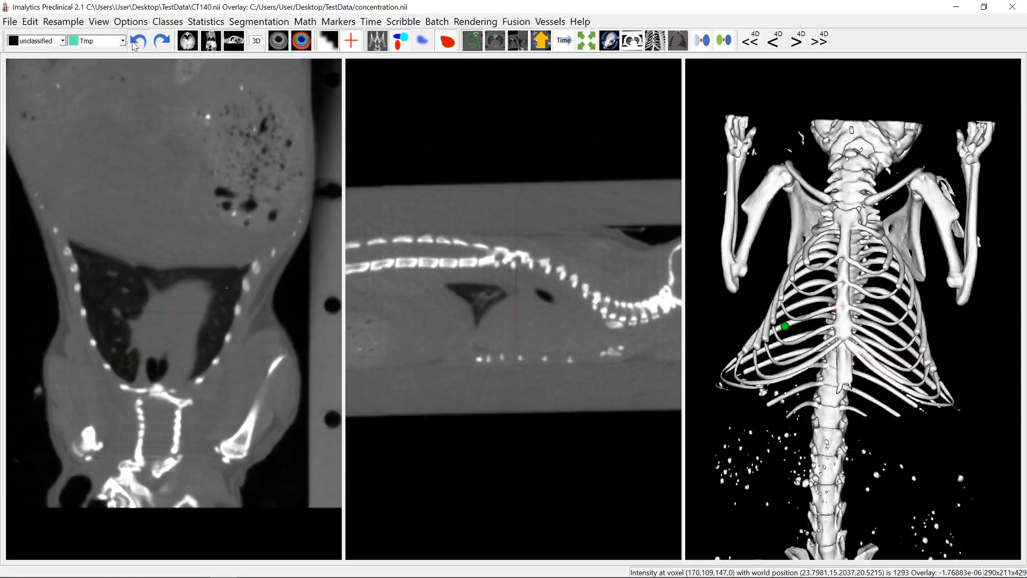
{"action": "left_click", "coordinate": [137, 42]}
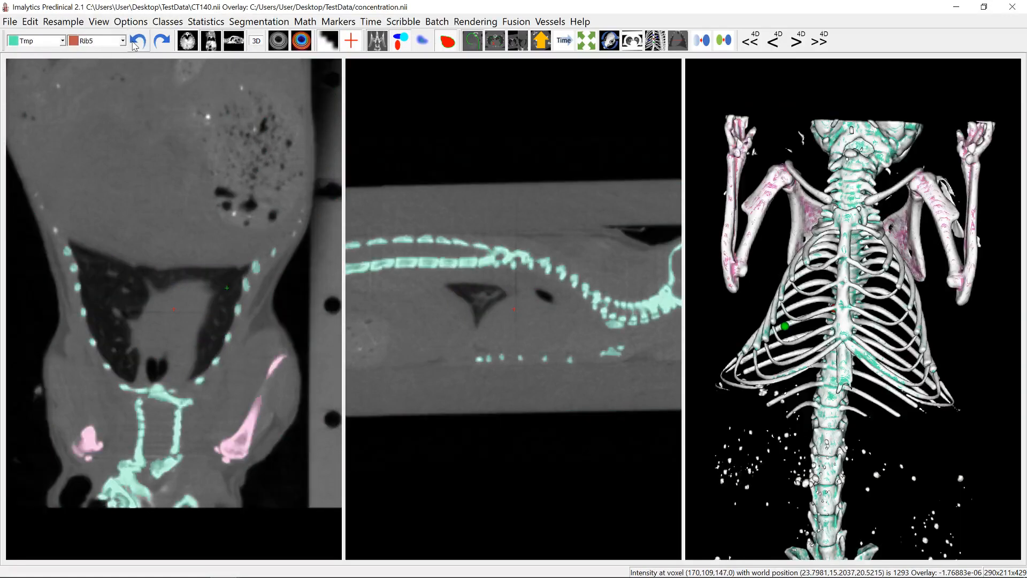
{"action": "left_click", "coordinate": [378, 42]}
{"action": "left_click_drag", "start_coordinate": [883, 289], "coordinate": [807, 321]}
- Undo the individual rib assignments until all ribs belong to the Tmp class again
{"action": "left_click", "coordinate": [138, 42]}
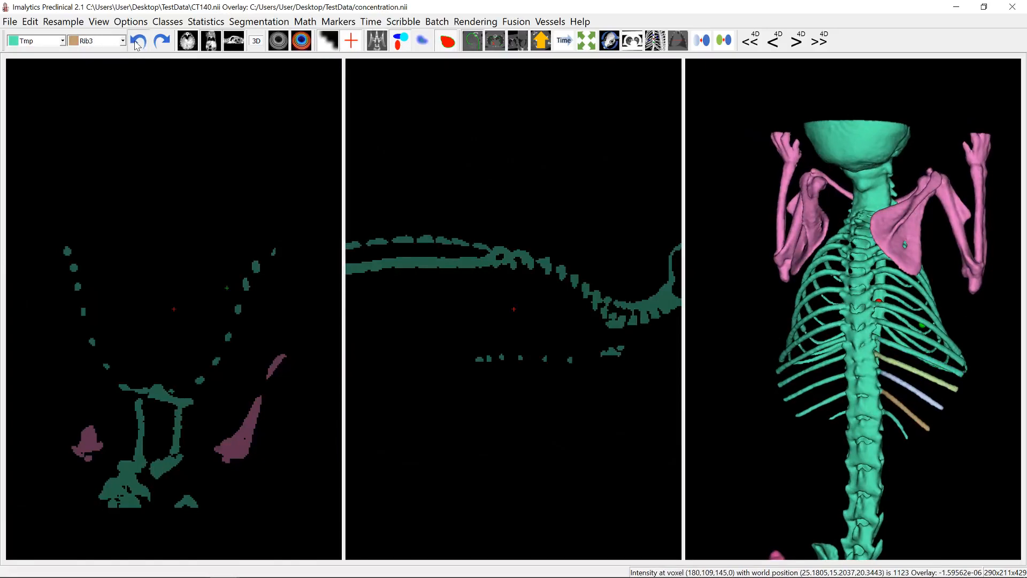
{"action": "left_click", "coordinate": [138, 42]}
{"action": "left_click", "coordinate": [138, 42]}
{"action": "left_click", "coordinate": [138, 42]}
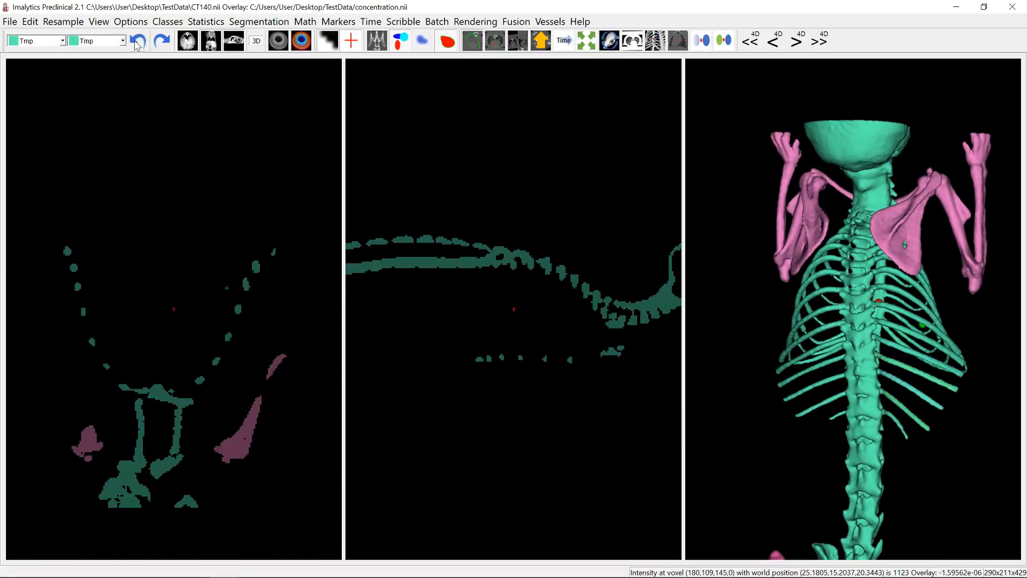
{"action": "left_click_drag", "start_coordinate": [803, 415], "coordinate": [817, 365]}
{"action": "scroll", "coordinate": [814, 366], "scroll_direction": "down", "scroll_amount": 4}
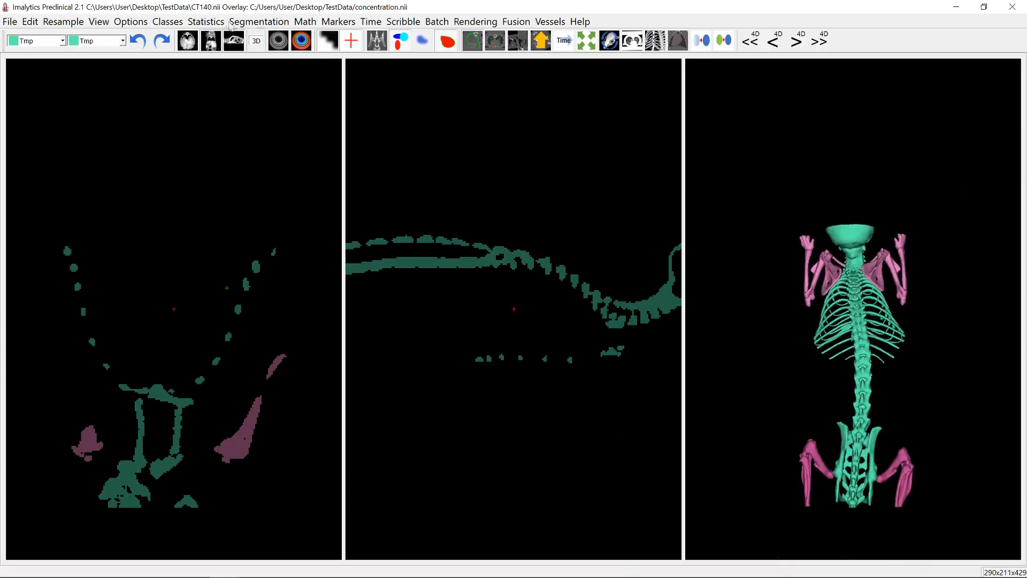
{"action": "left_click", "coordinate": [161, 40]}
{"action": "left_click", "coordinate": [138, 41]}
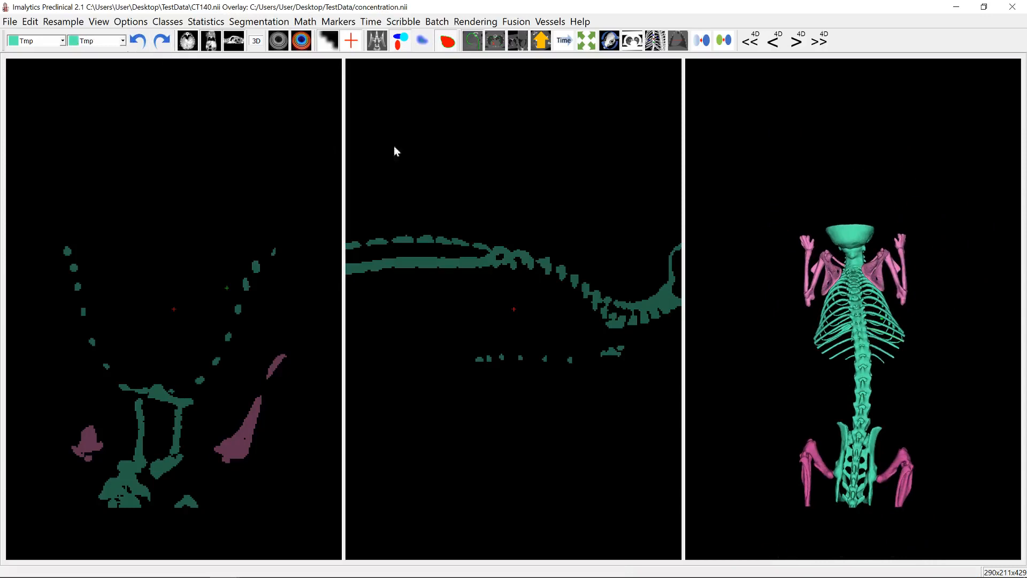
- Add a class named Big and assign the largest connected component of Tmp to it
{"action": "right_click", "coordinate": [862, 340]}
{"action": "left_click", "coordinate": [881, 347]}
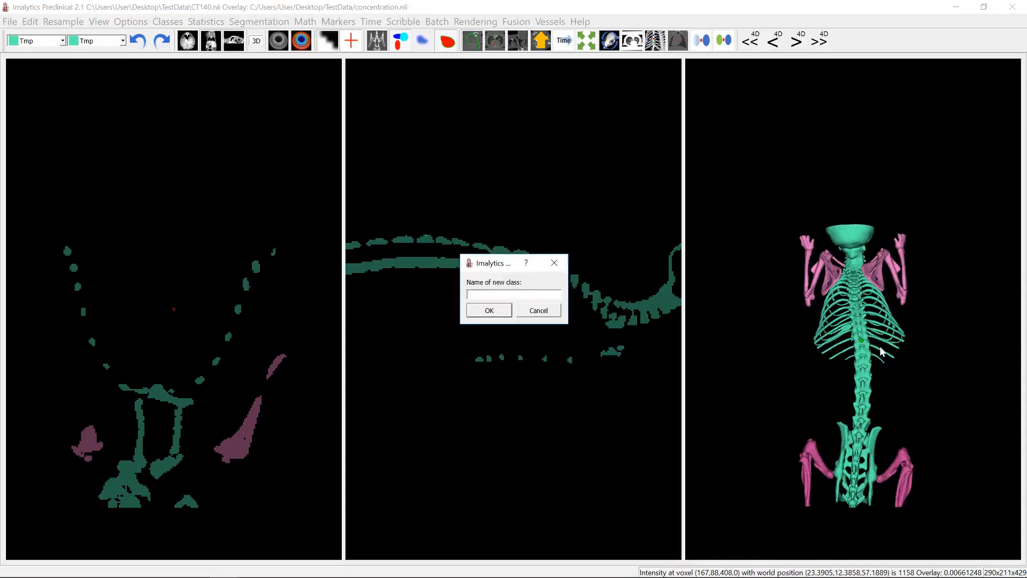
{"action": "type", "text": "Big"}
{"action": "key", "text": "Return"}
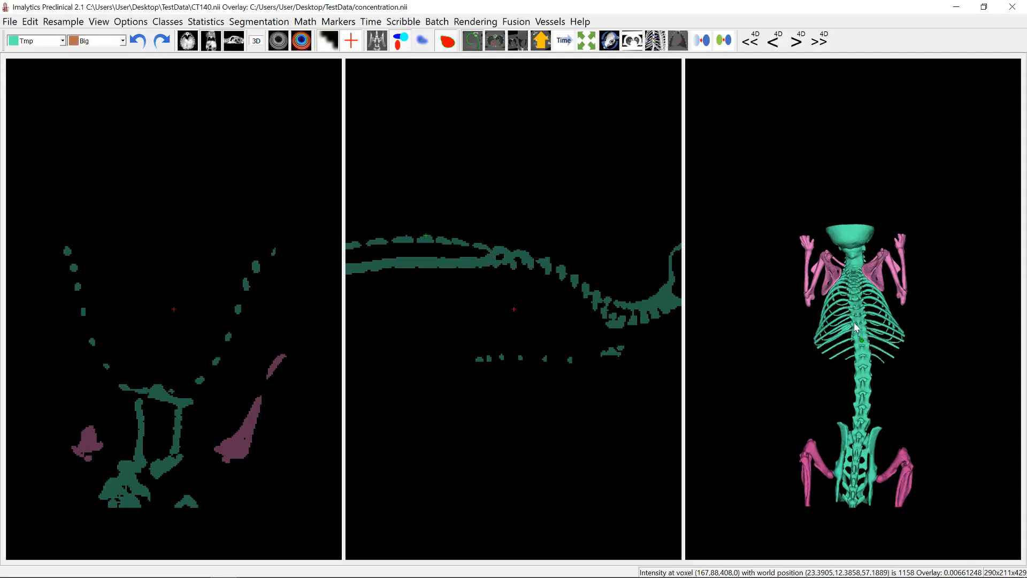
{"action": "mouse_move", "coordinate": [859, 345]}
{"action": "left_mouse_down"}
{"action": "mouse_move", "coordinate": [874, 360]}
{"action": "mouse_move", "coordinate": [823, 378]}
{"action": "mouse_move", "coordinate": [866, 351]}
{"action": "left_mouse_up"}
{"action": "right_click", "coordinate": [866, 347]}
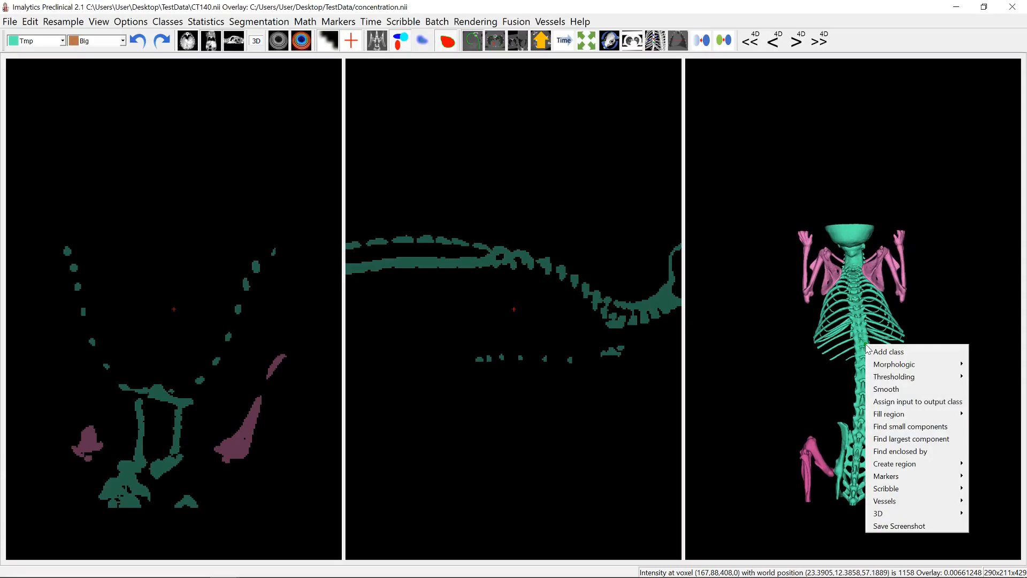
{"action": "left_click", "coordinate": [895, 439]}
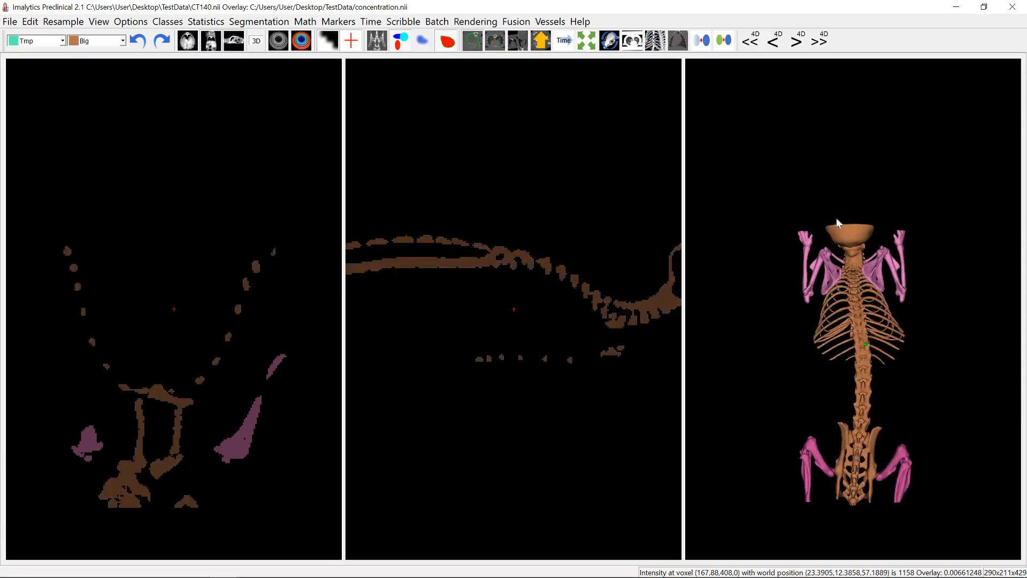
{"action": "left_click_drag", "start_coordinate": [856, 465], "coordinate": [854, 424]}
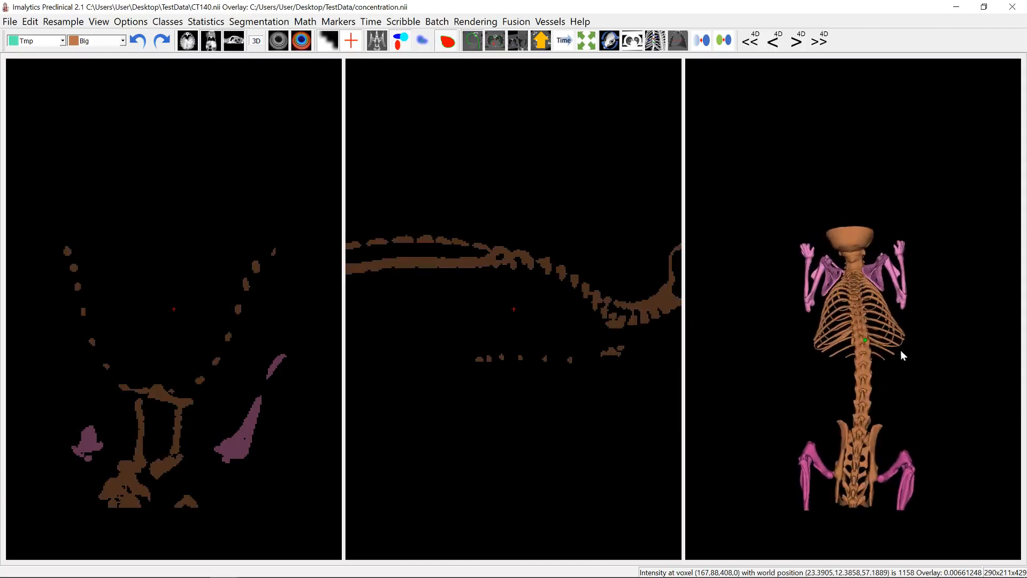
{"action": "right_click", "coordinate": [862, 329]}
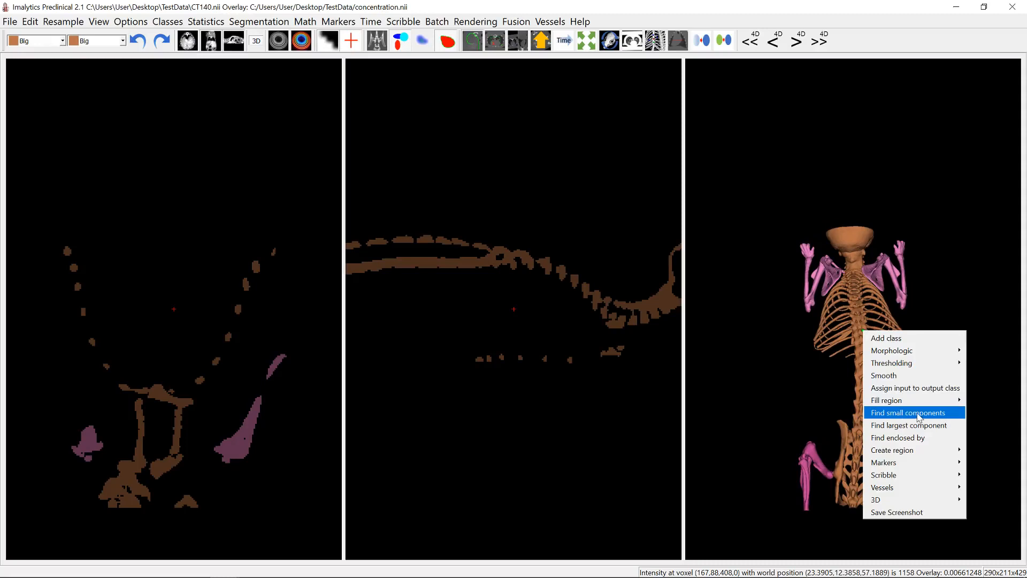
{"action": "left_click", "coordinate": [830, 303]}
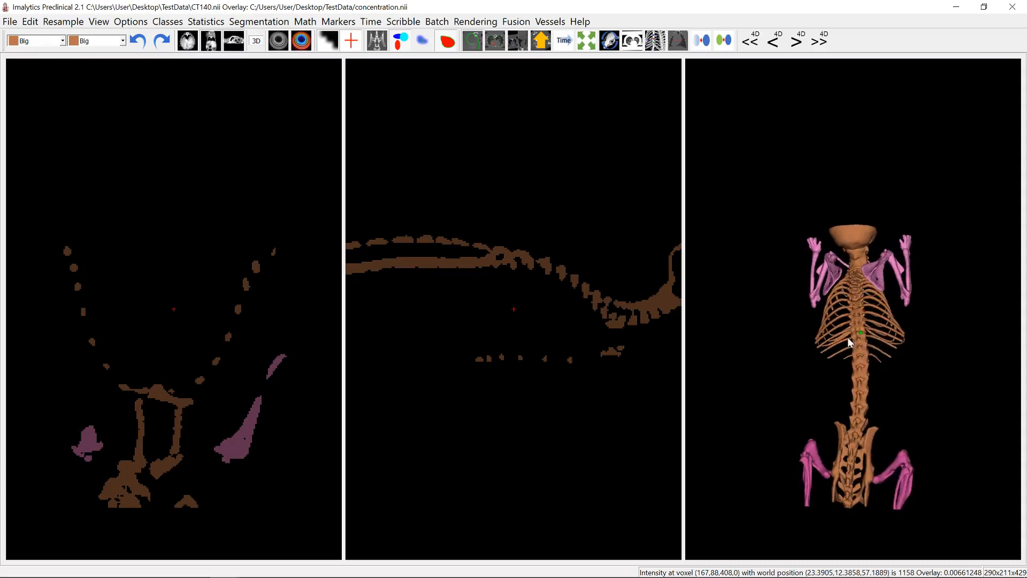
{"action": "scroll", "coordinate": [861, 310], "scroll_direction": "up", "scroll_amount": 3}
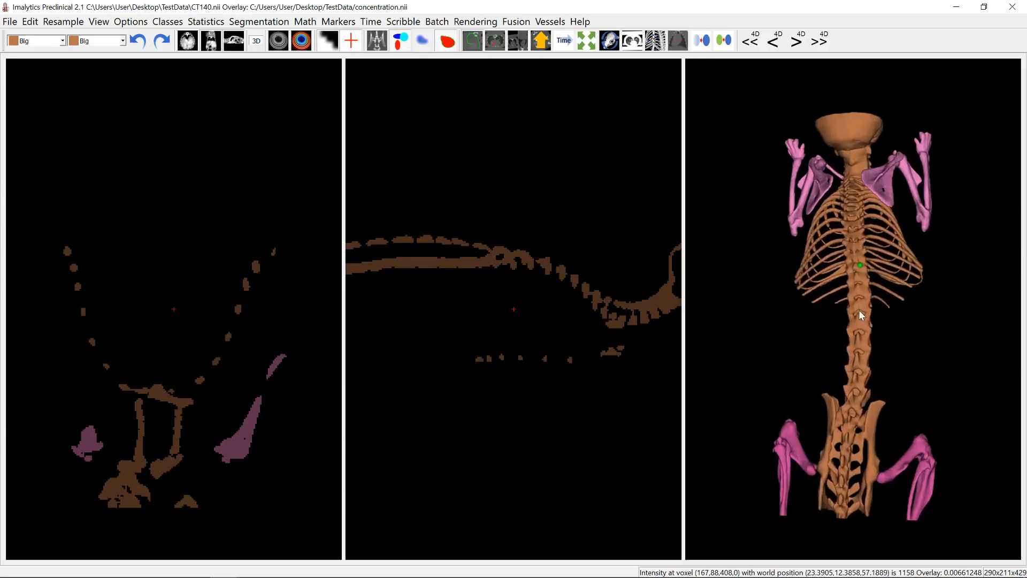
{"action": "mouse_move", "coordinate": [896, 573]}
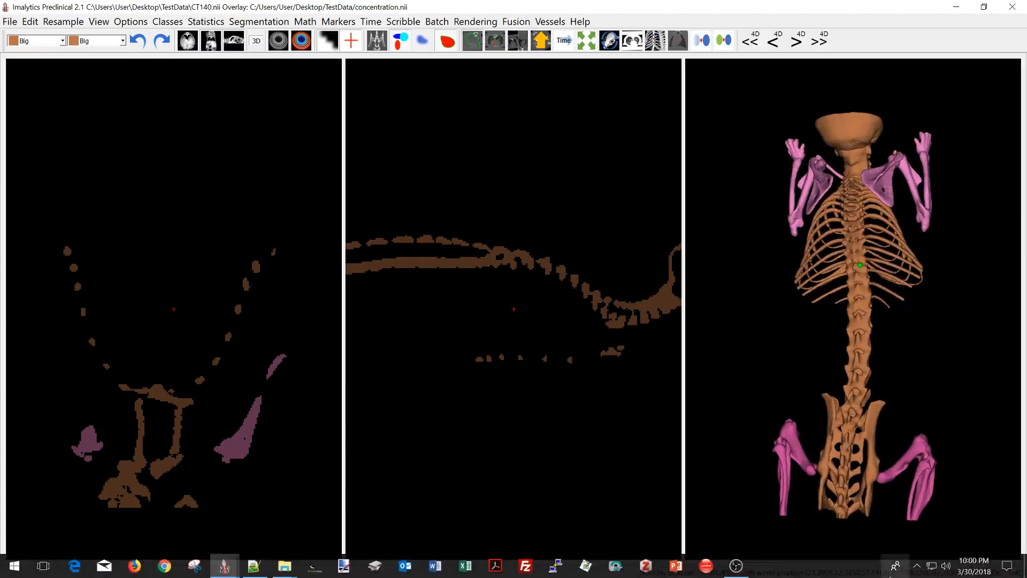